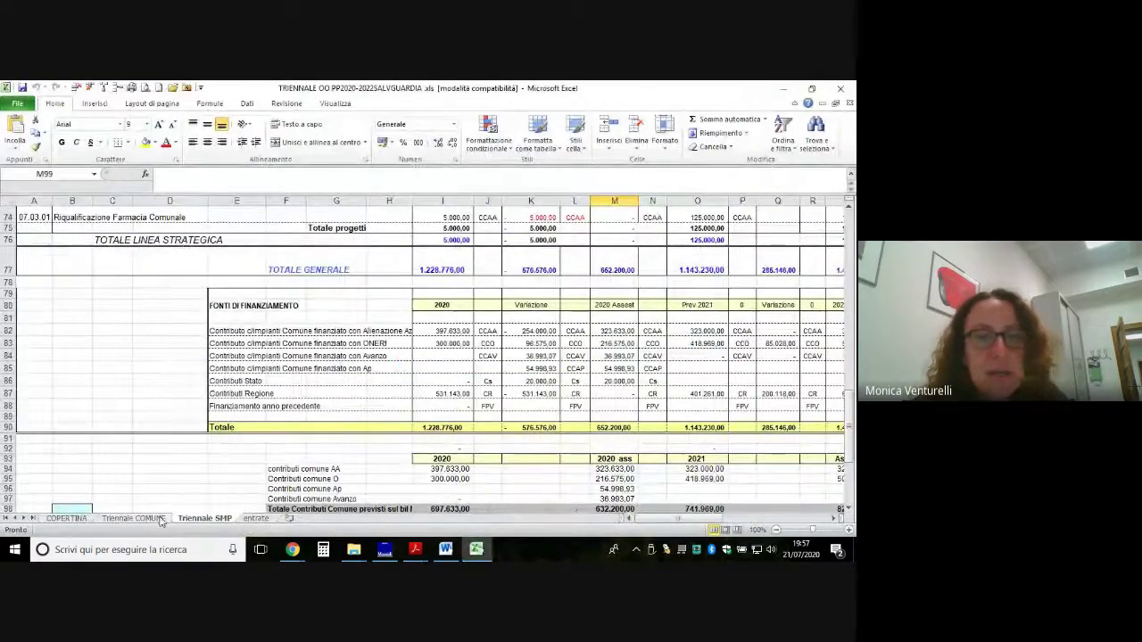
Open the Triennale COMUNE sheet and enlarge its view to 120%.
scroll(477, 427, up, 20)
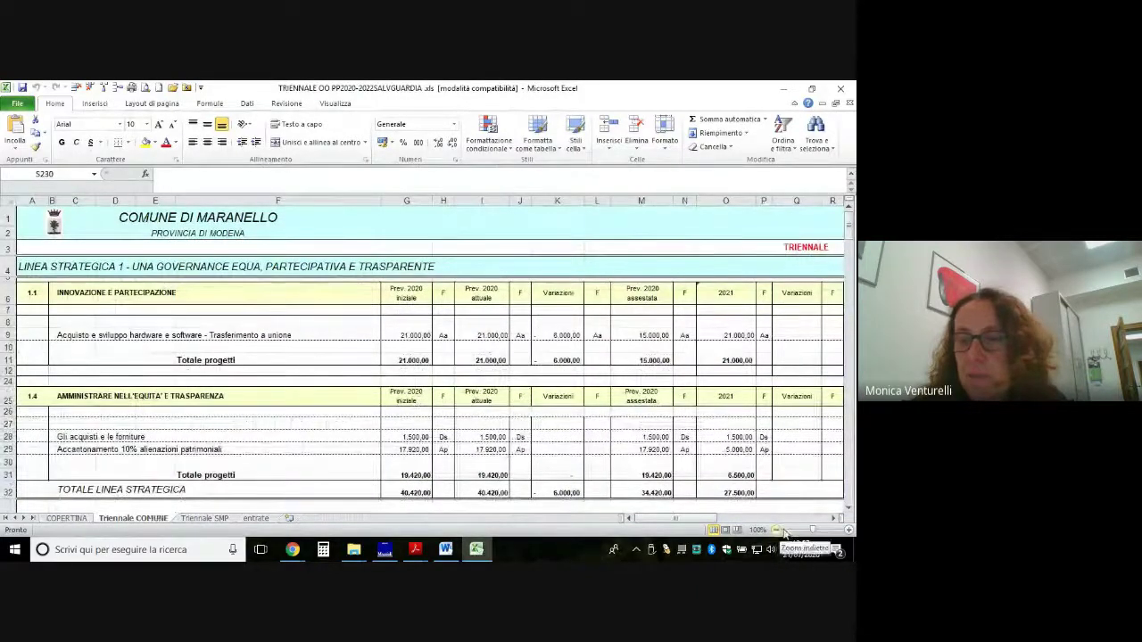
click(849, 530)
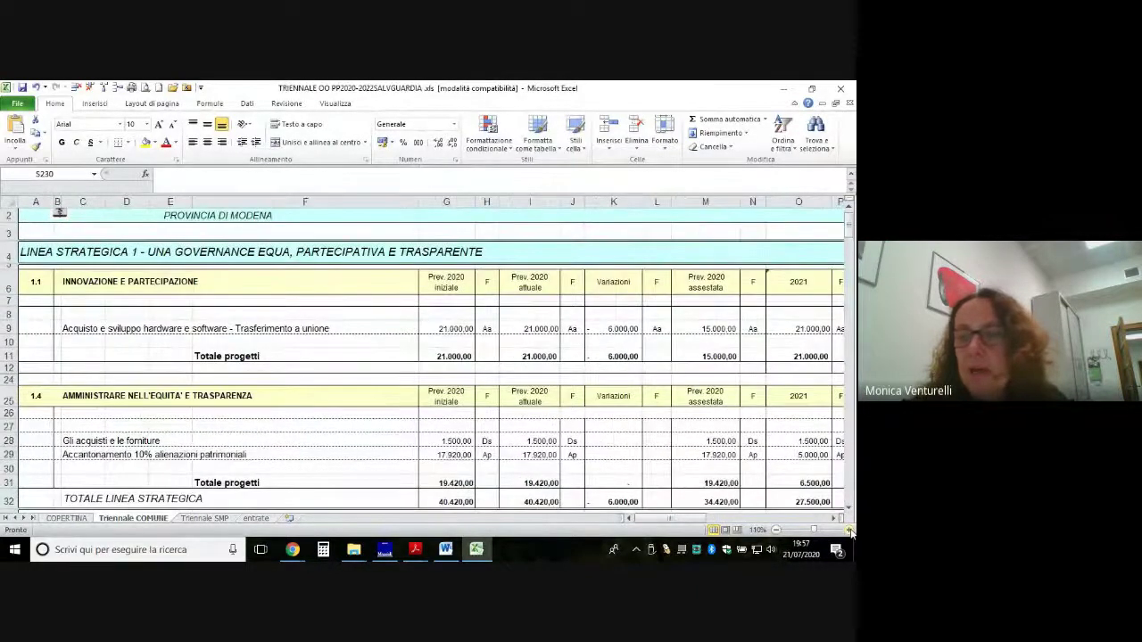
click(850, 530)
Fill D59:K60 with yellow, covering the Progetto PON row in the SCUOLA section up to its Variazioni amount.
scroll(788, 491, down, 10)
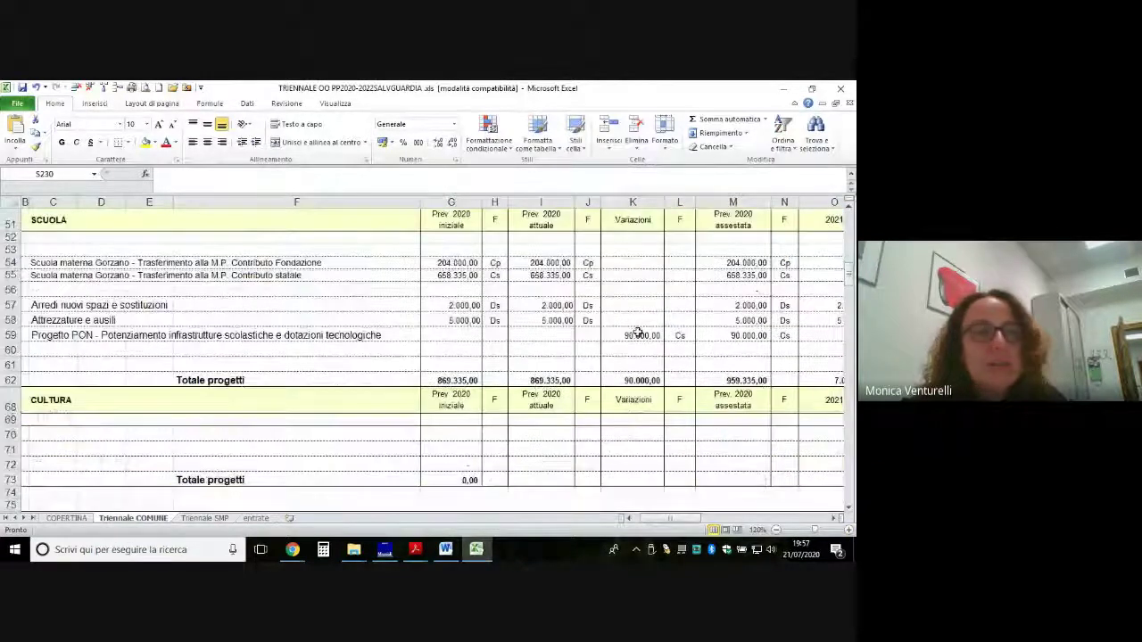
click(43, 334)
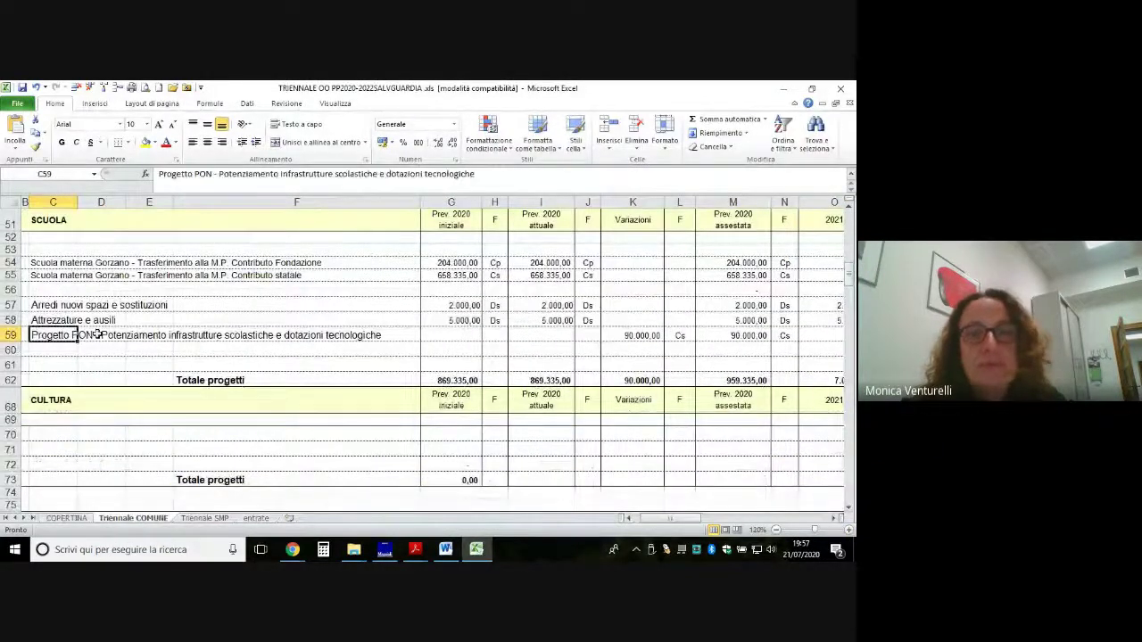
click(626, 335)
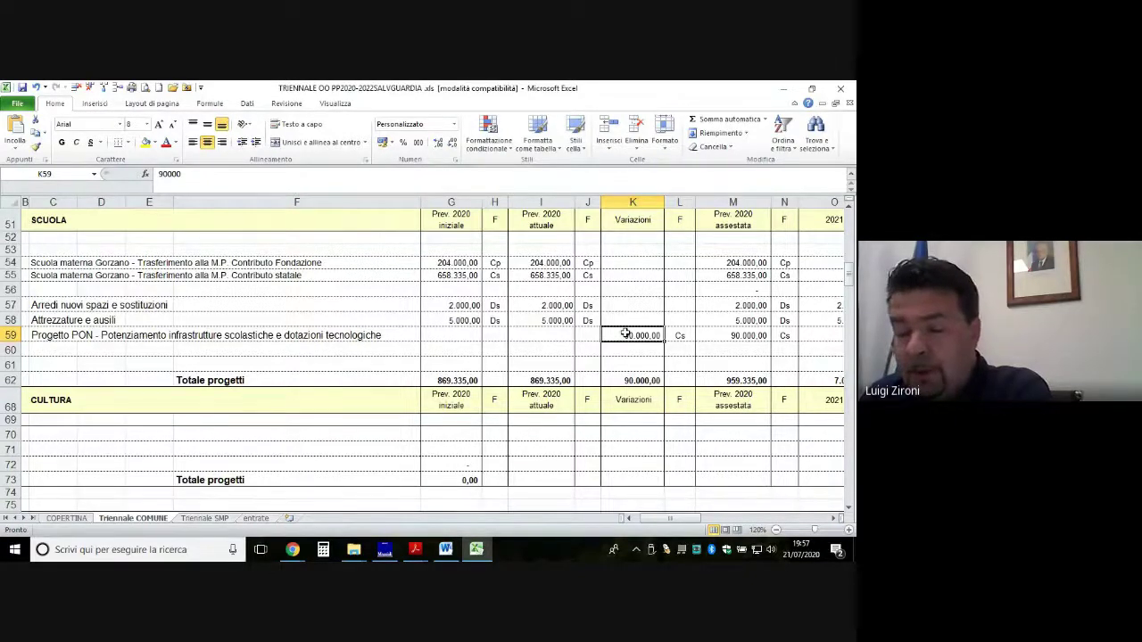
drag(90, 333, 624, 348)
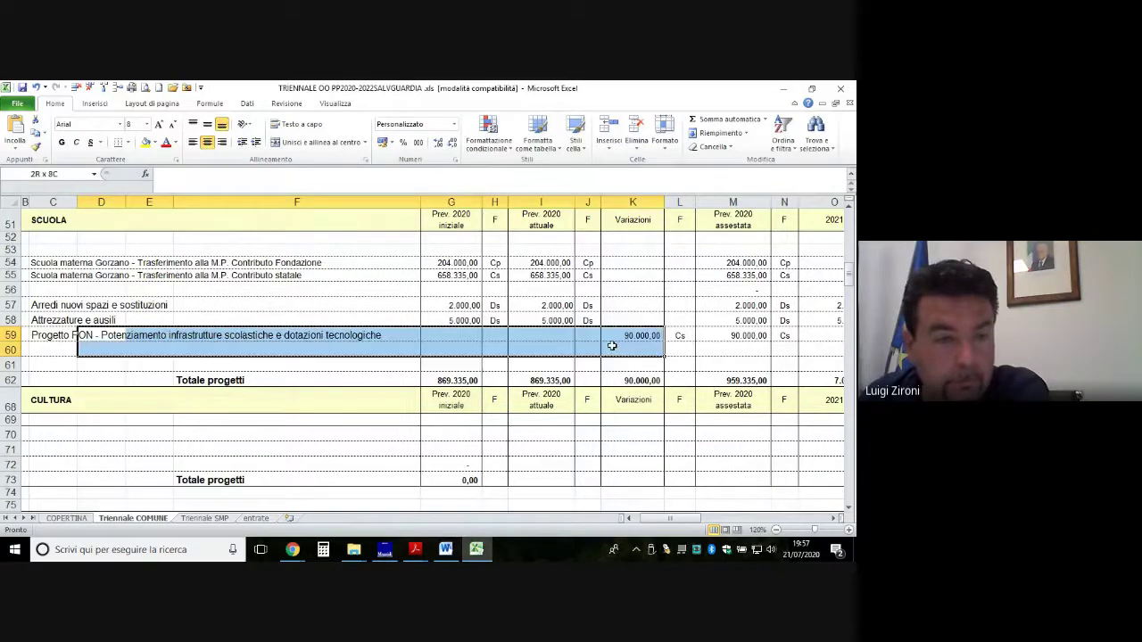
click(145, 142)
scroll(594, 382, down, 2)
scroll(701, 354, up, 2)
click(680, 335)
Highlight in yellow the Sostituzione caldaia bocciodromo description in C133:E133 and its Variazioni amount in K133.
scroll(681, 360, down, 3)
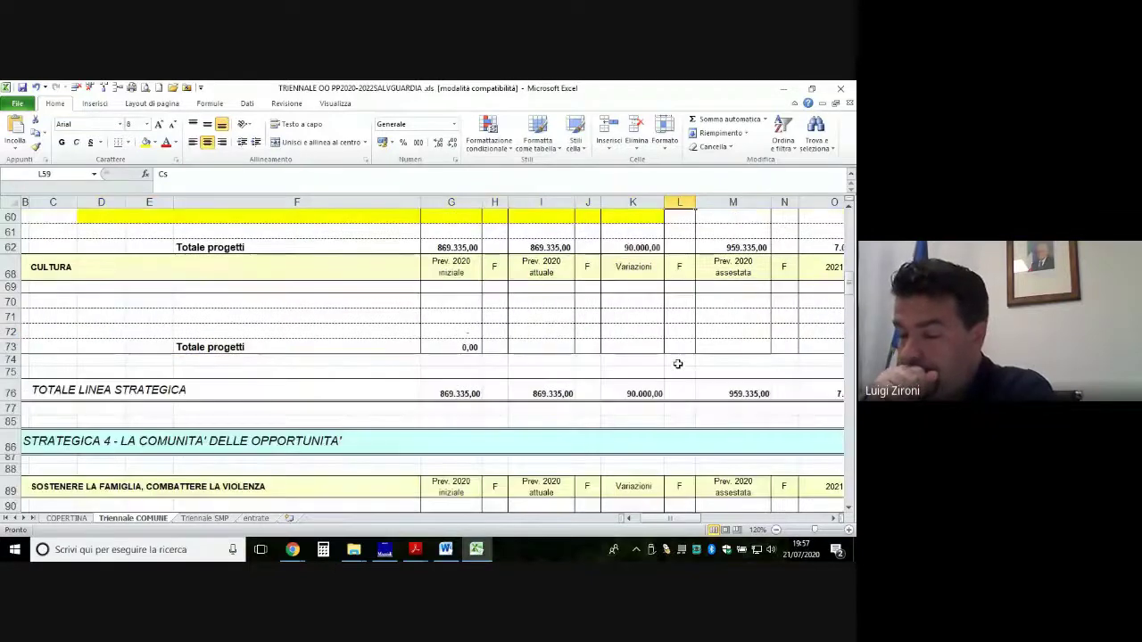
scroll(678, 364, down, 15)
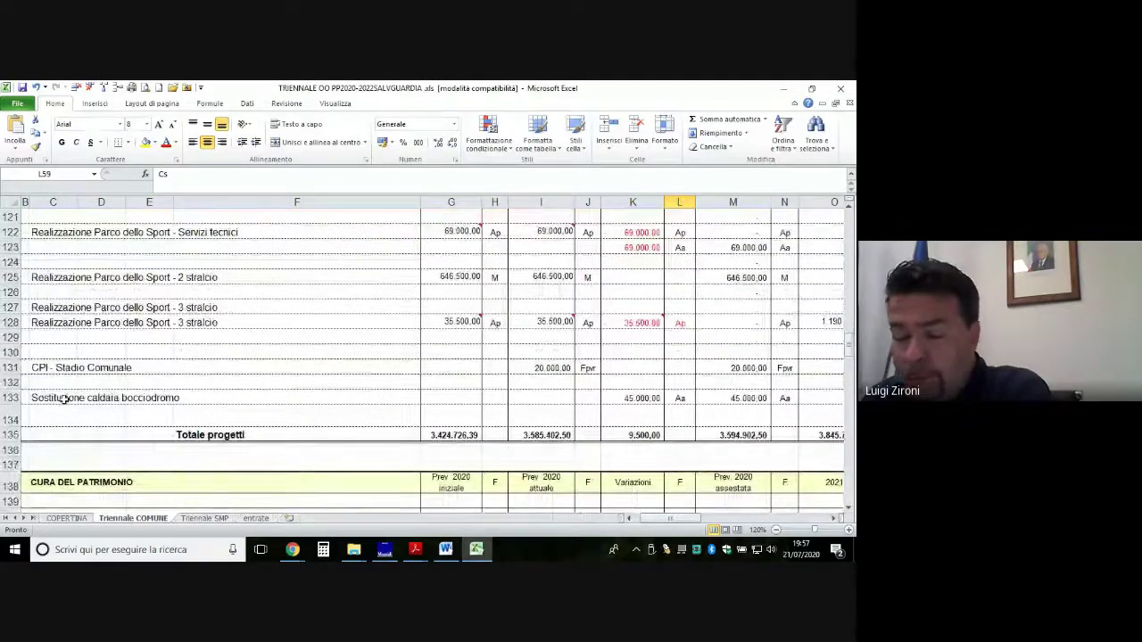
drag(63, 399, 156, 398)
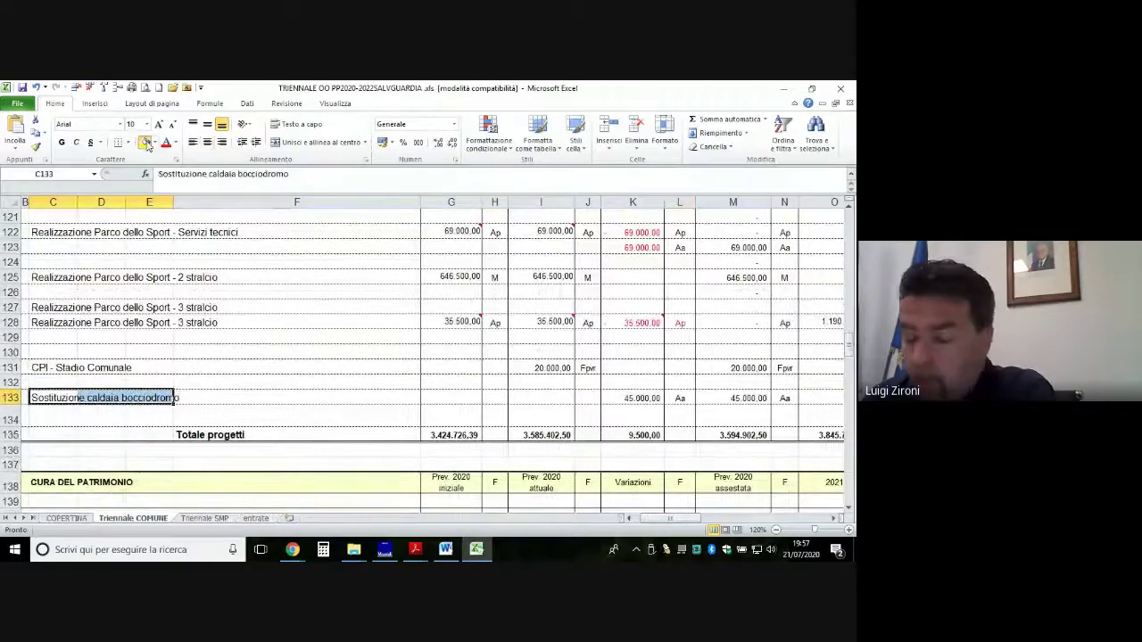
click(144, 143)
click(630, 395)
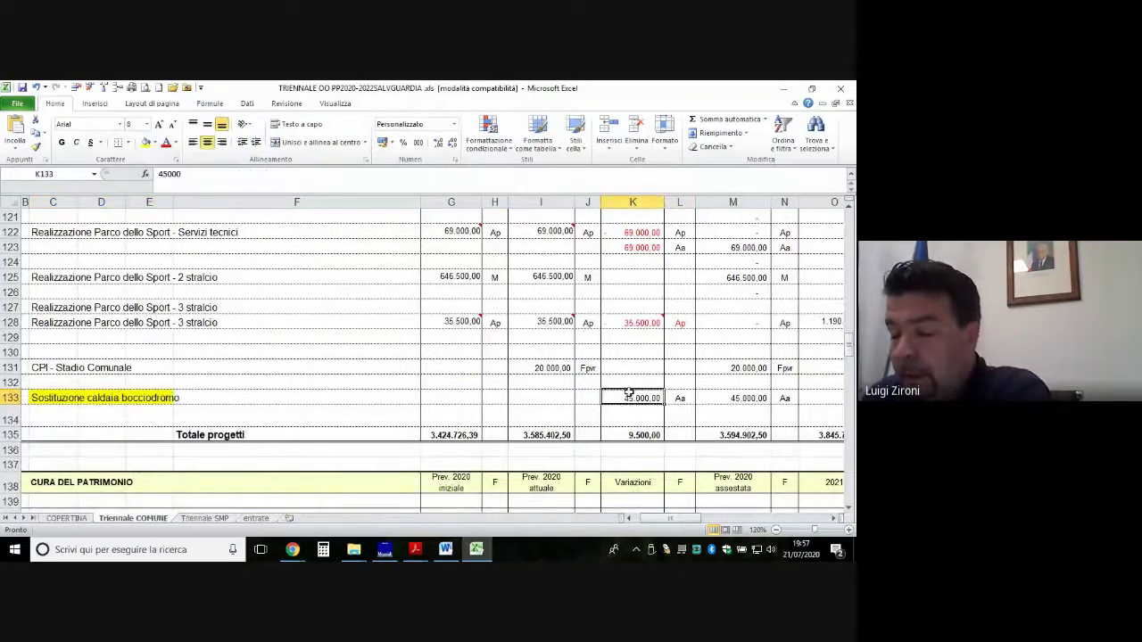
click(144, 143)
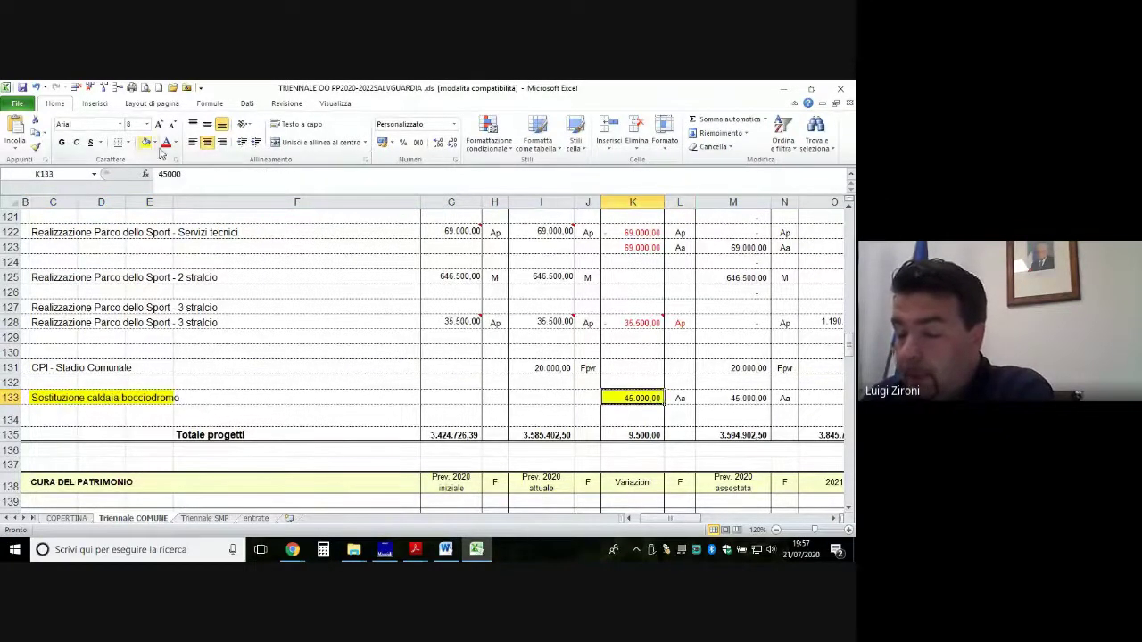
At 130% zoom, highlight in yellow the CURA DEL PATRIMONIO Variazioni amounts for immobile ex-ipab Stradi (K141) and patrimonio comunale residuo (K143).
click(849, 530)
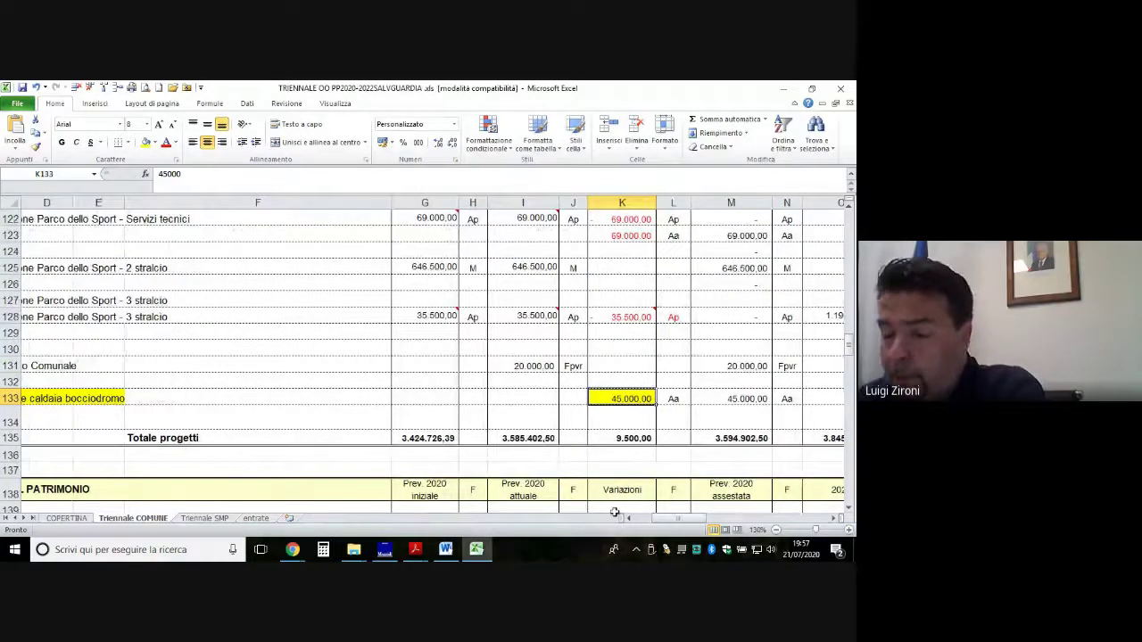
drag(671, 521, 665, 523)
click(42, 320)
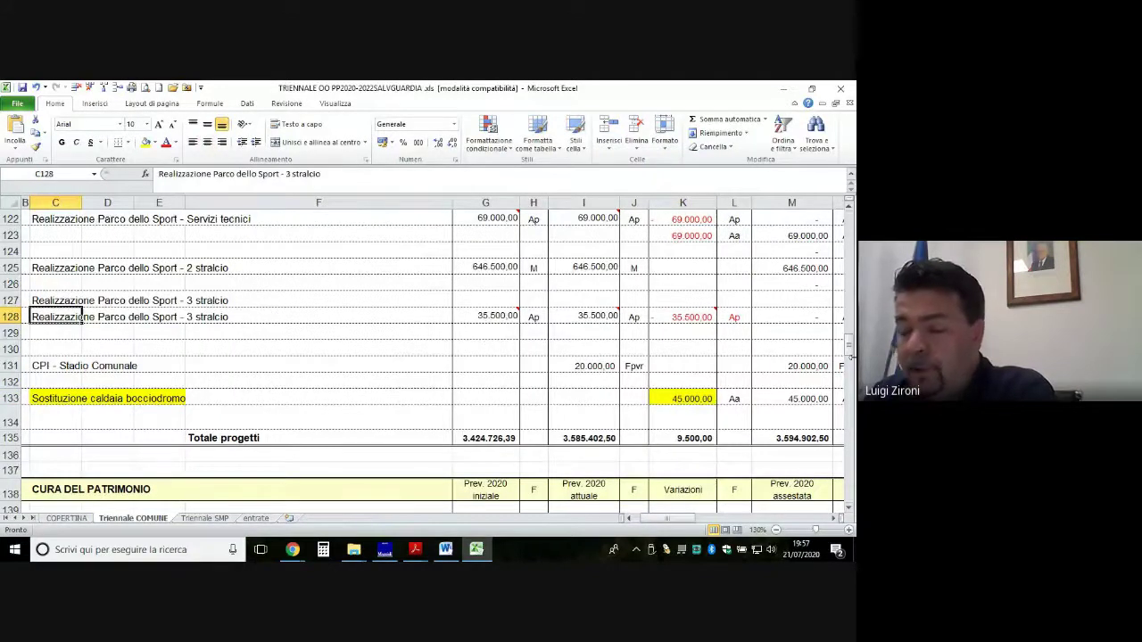
scroll(686, 426, down, 4)
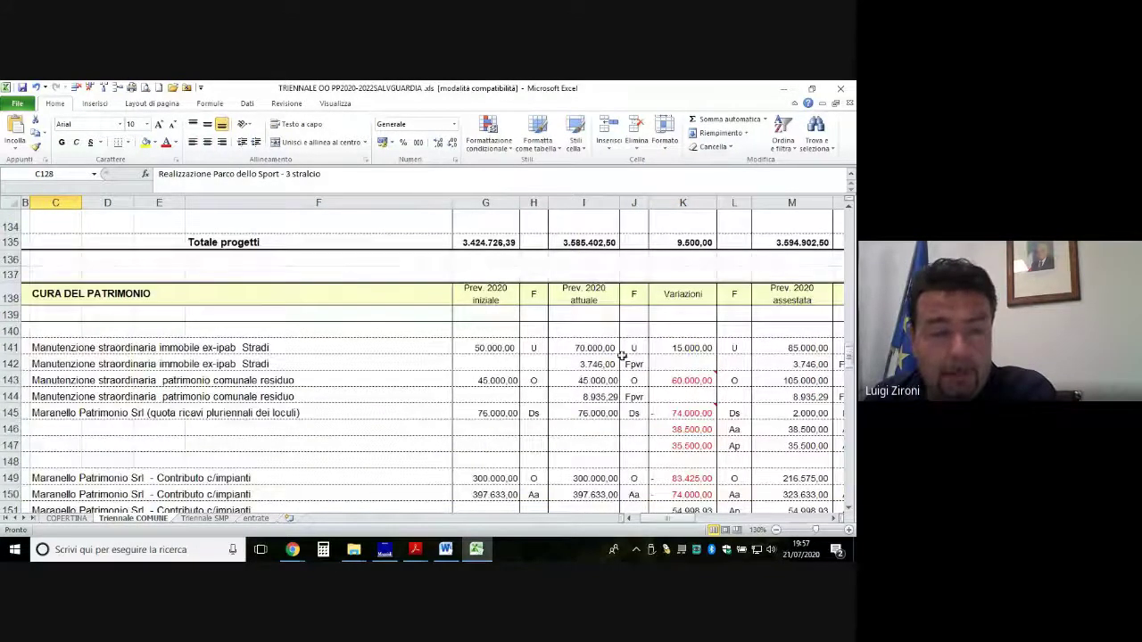
click(705, 348)
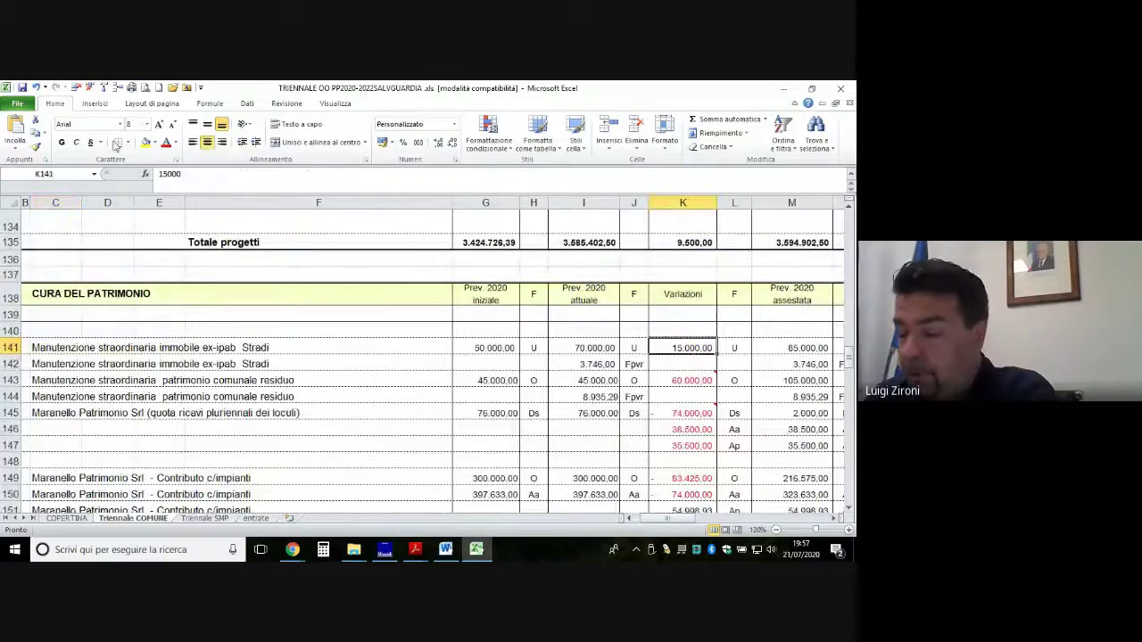
click(145, 142)
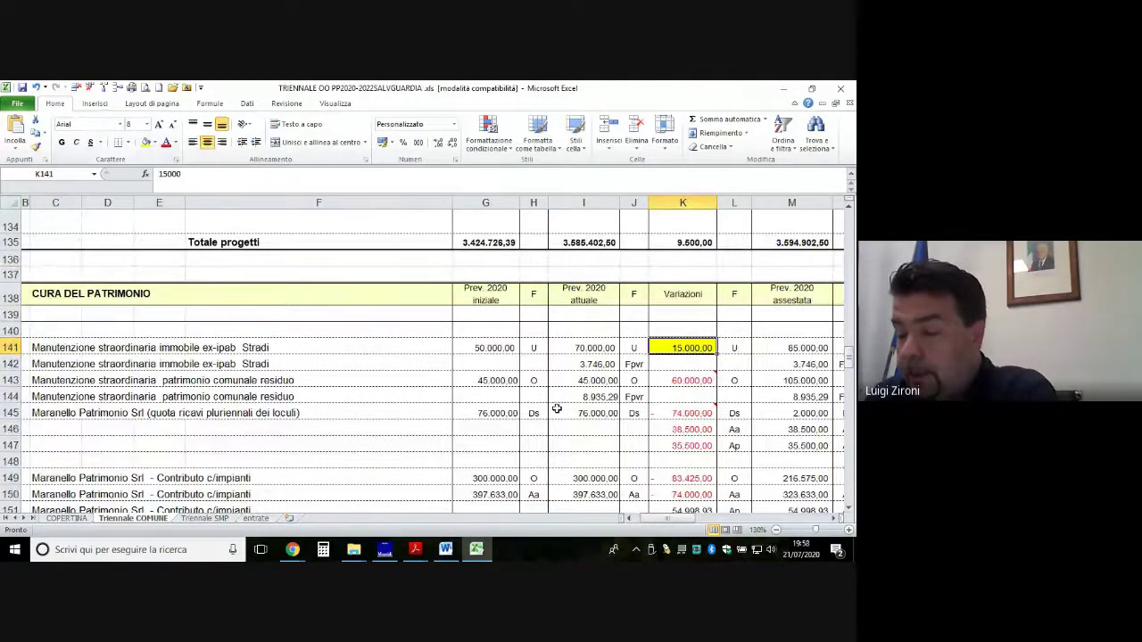
click(685, 382)
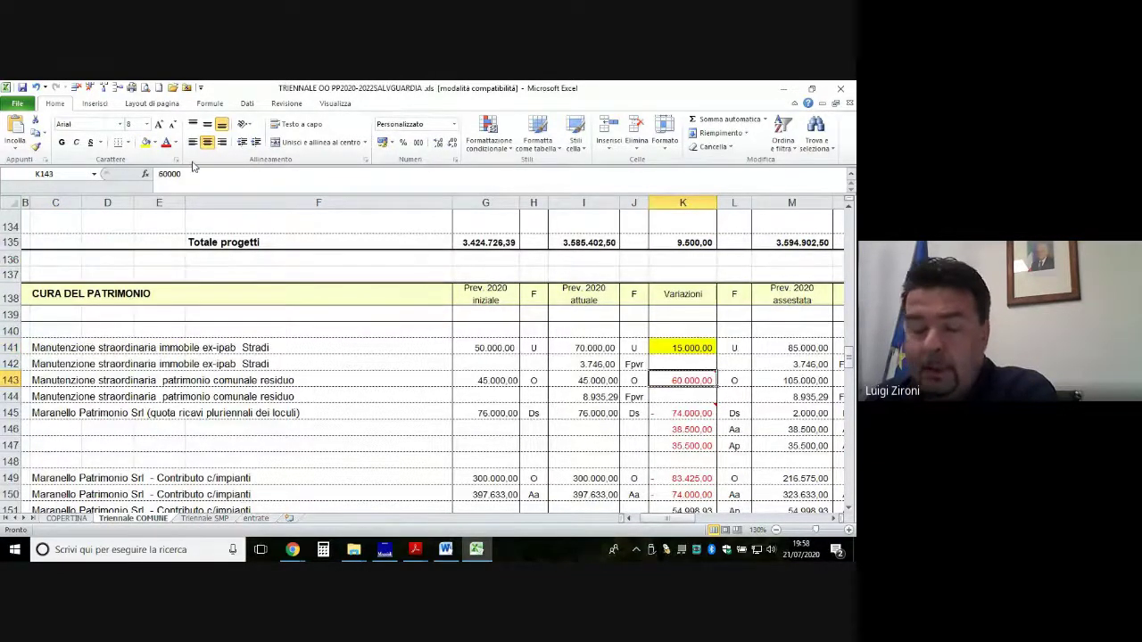
click(146, 141)
Highlight in yellow the Variazioni amounts of the five Maranello Patrimonio Srl - Contributo c/impianti rows, K149:K153.
mouse_move(682, 415)
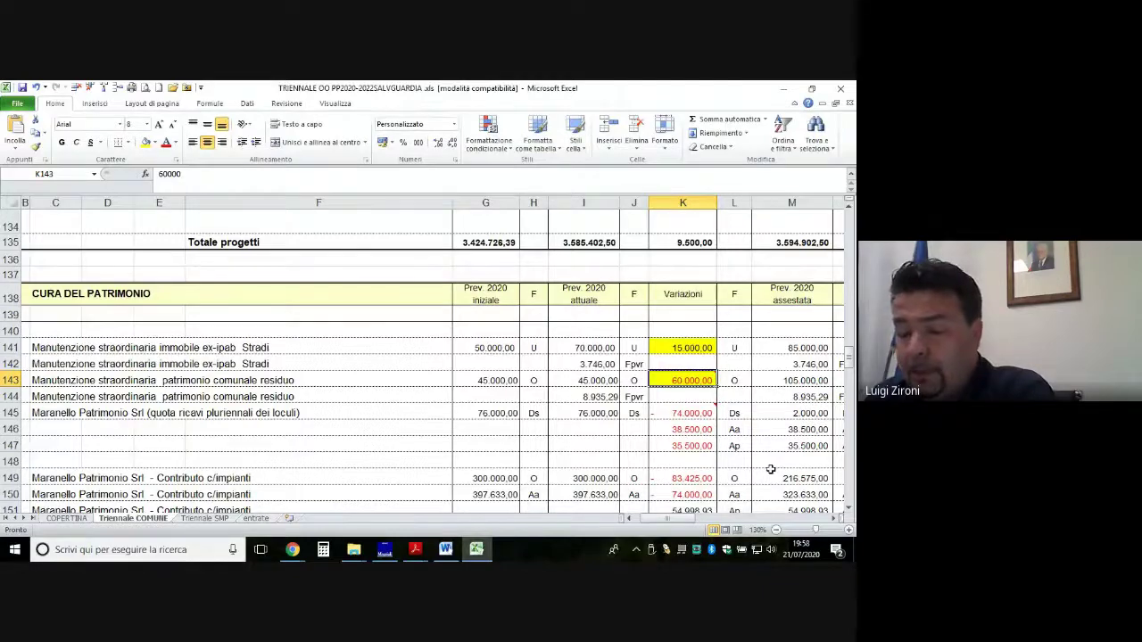
scroll(771, 469, down, 2)
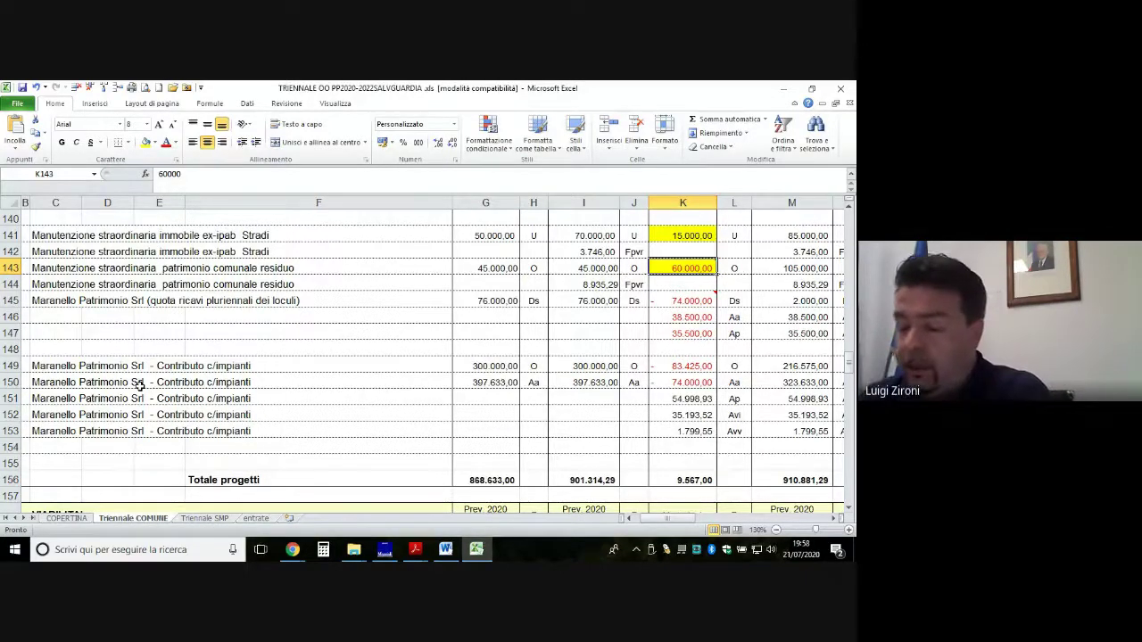
drag(694, 366, 687, 427)
click(146, 143)
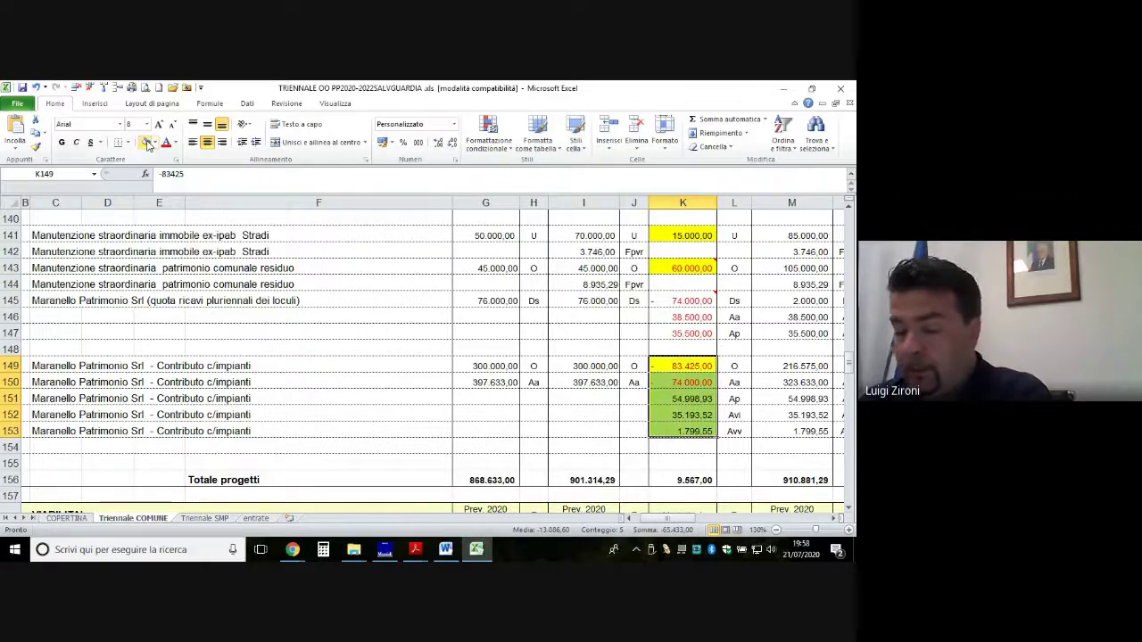
In the financing-type totals, highlight in yellow the Variazioni amounts for Oneri (K206) and Diritto di superficie (K217).
scroll(581, 413, down, 1)
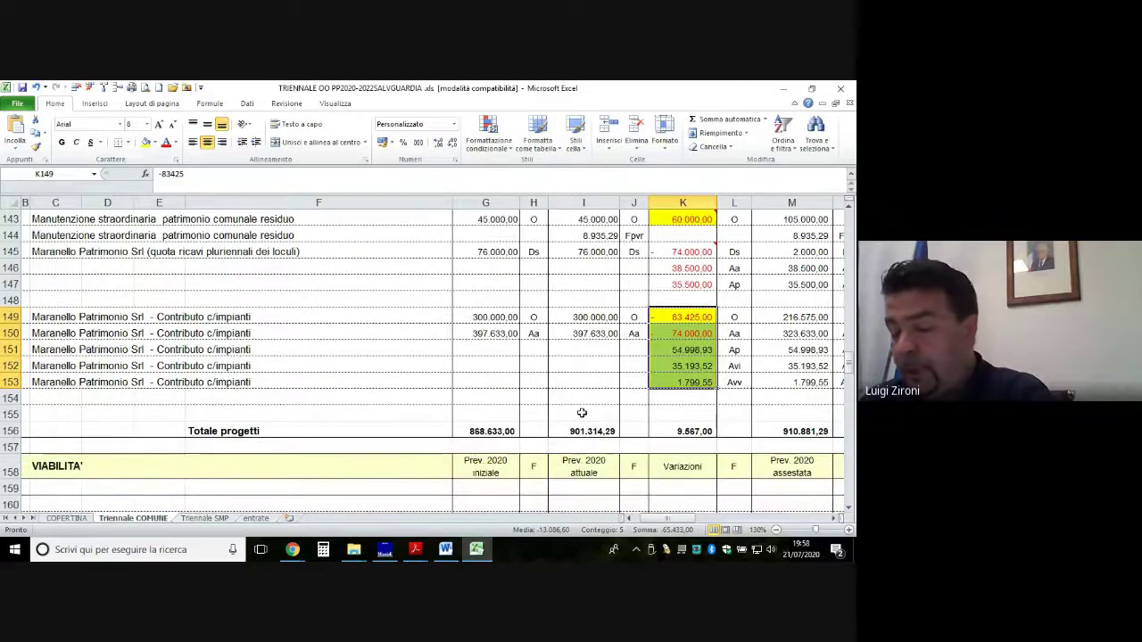
scroll(581, 412, down, 1)
scroll(581, 413, down, 17)
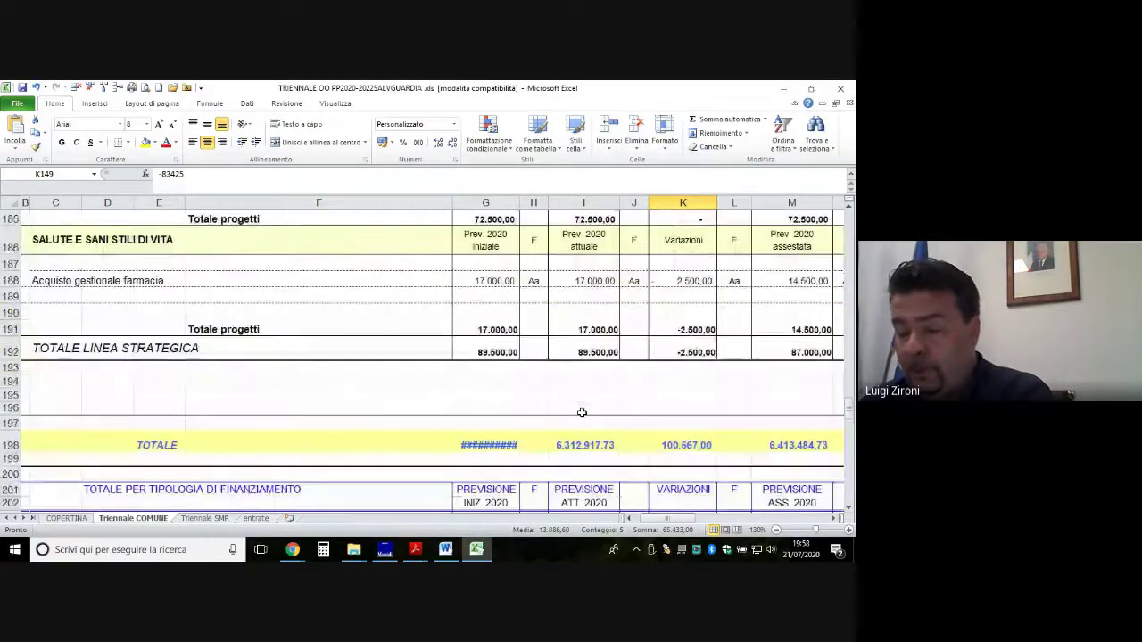
scroll(581, 412, down, 2)
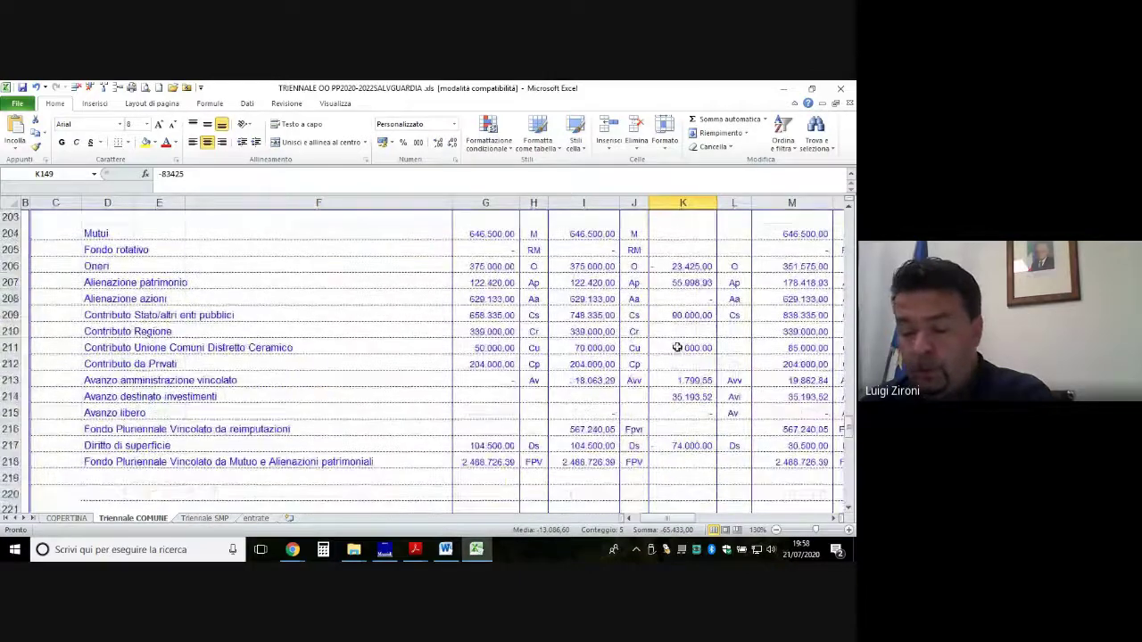
click(698, 263)
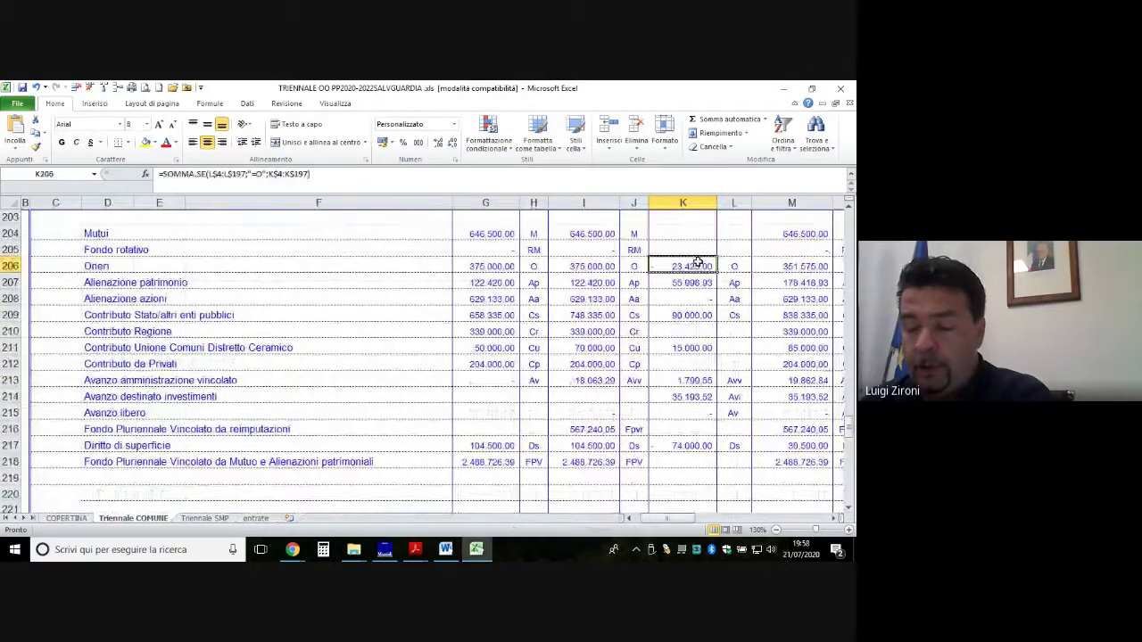
click(145, 143)
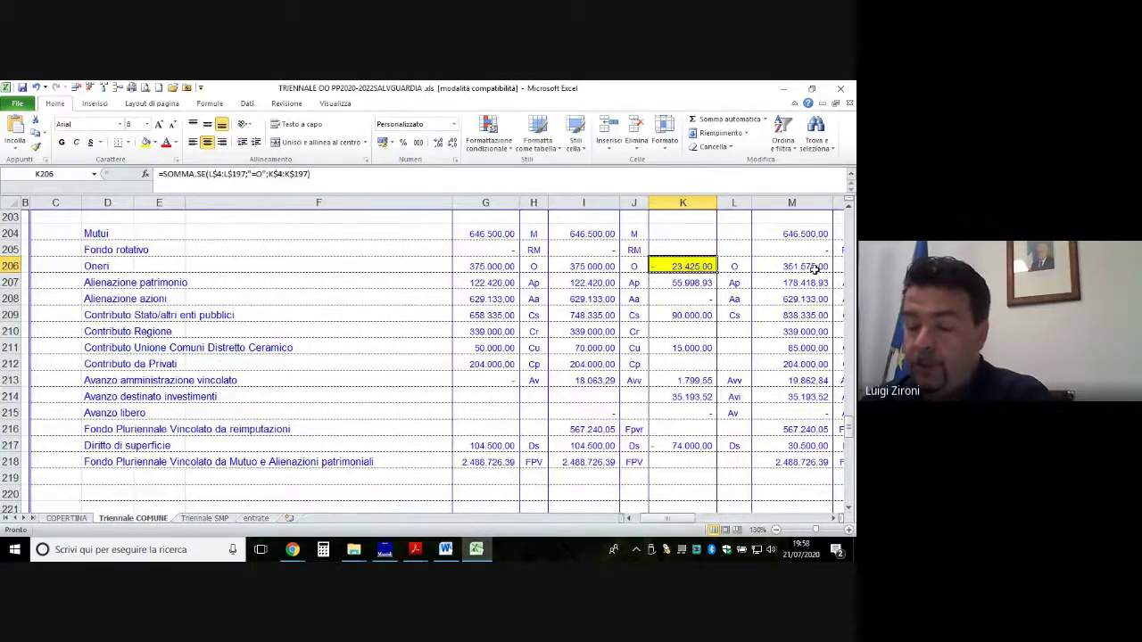
click(688, 457)
click(688, 446)
click(145, 143)
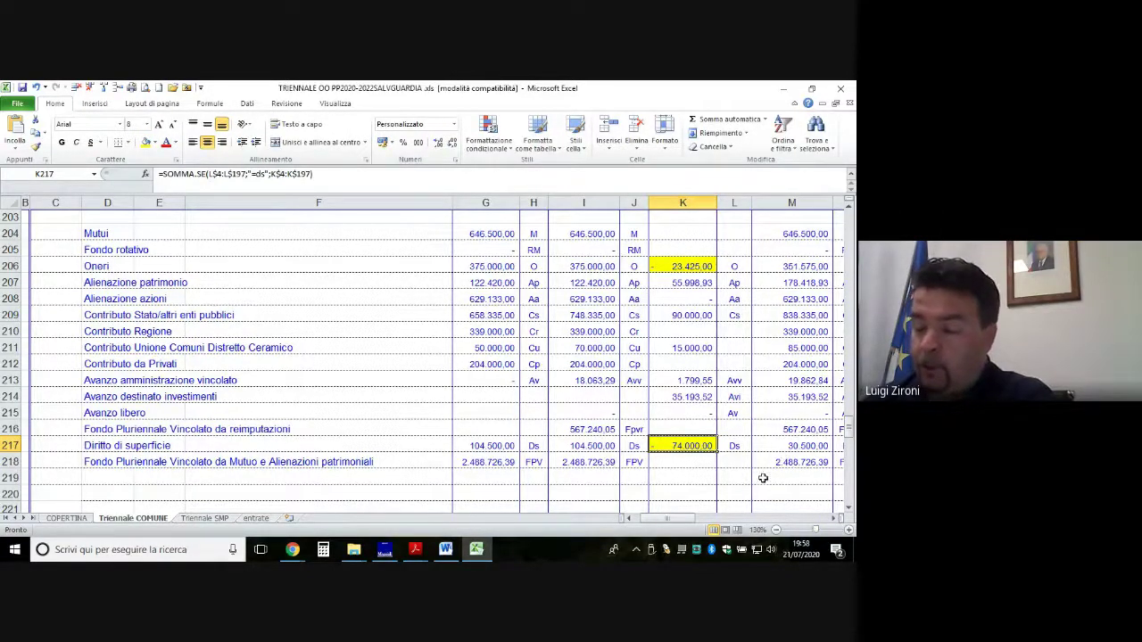
Fill with yellow the Variazioni amounts for Alienazione patrimonio (K207), Avanzo amministrazione vincolato and Avanzo destinato investimenti (K213:K214).
mouse_move(296, 554)
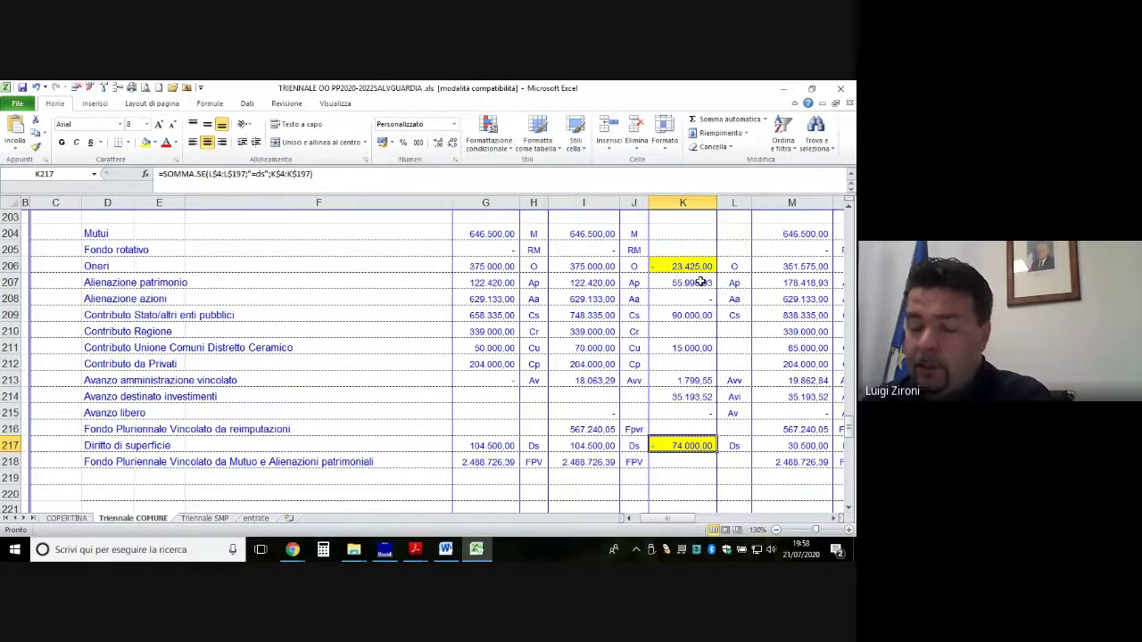
click(701, 282)
click(148, 144)
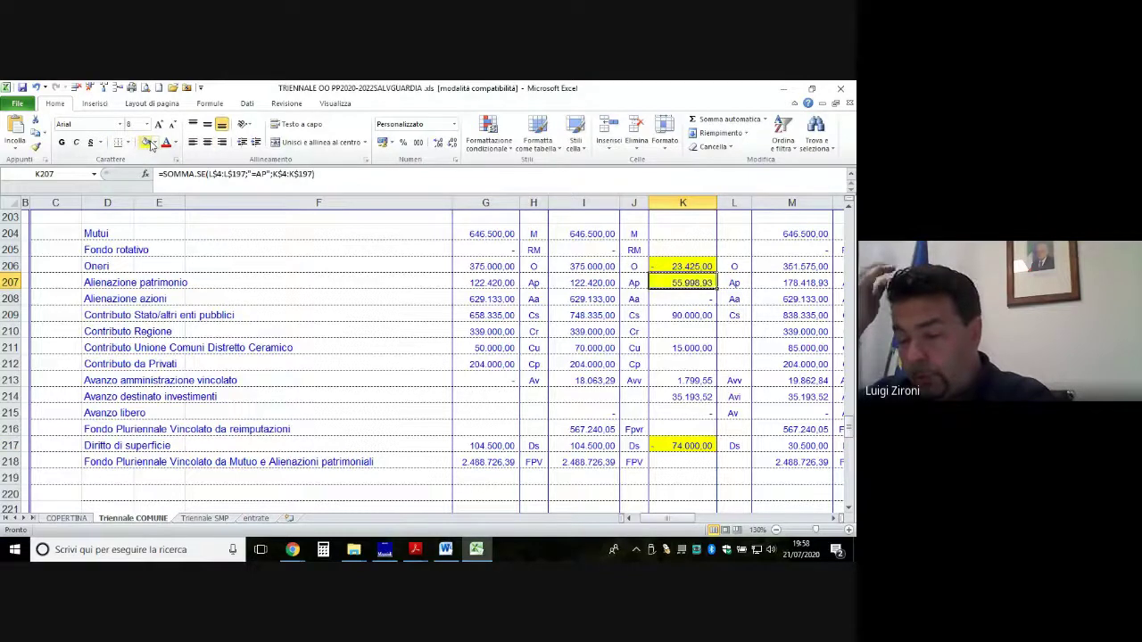
click(694, 316)
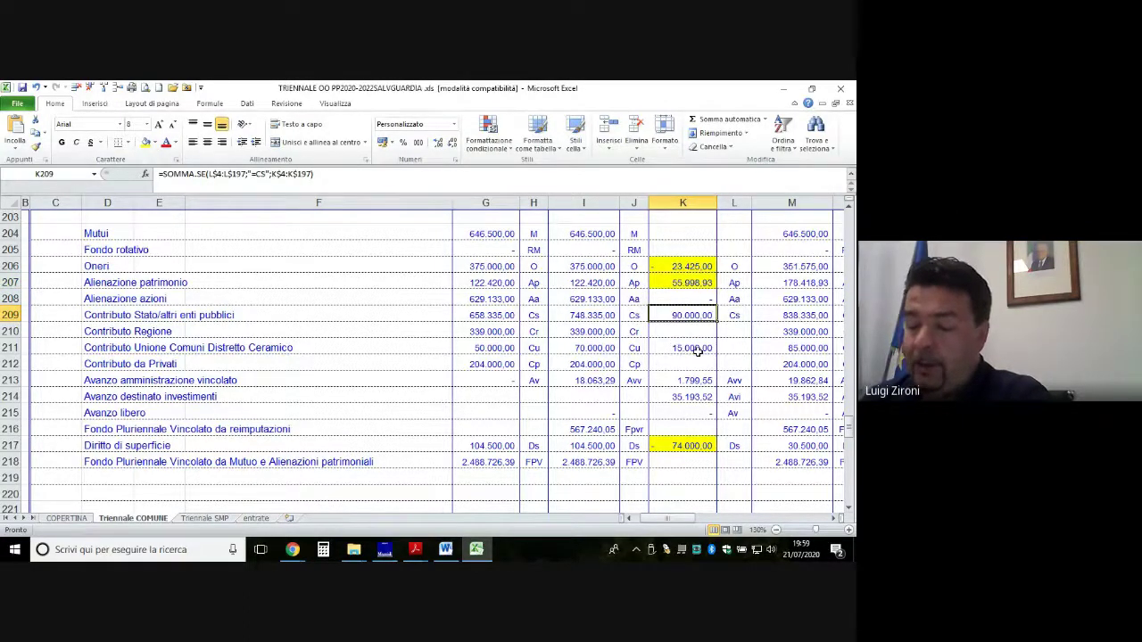
click(680, 381)
drag(678, 381, 682, 397)
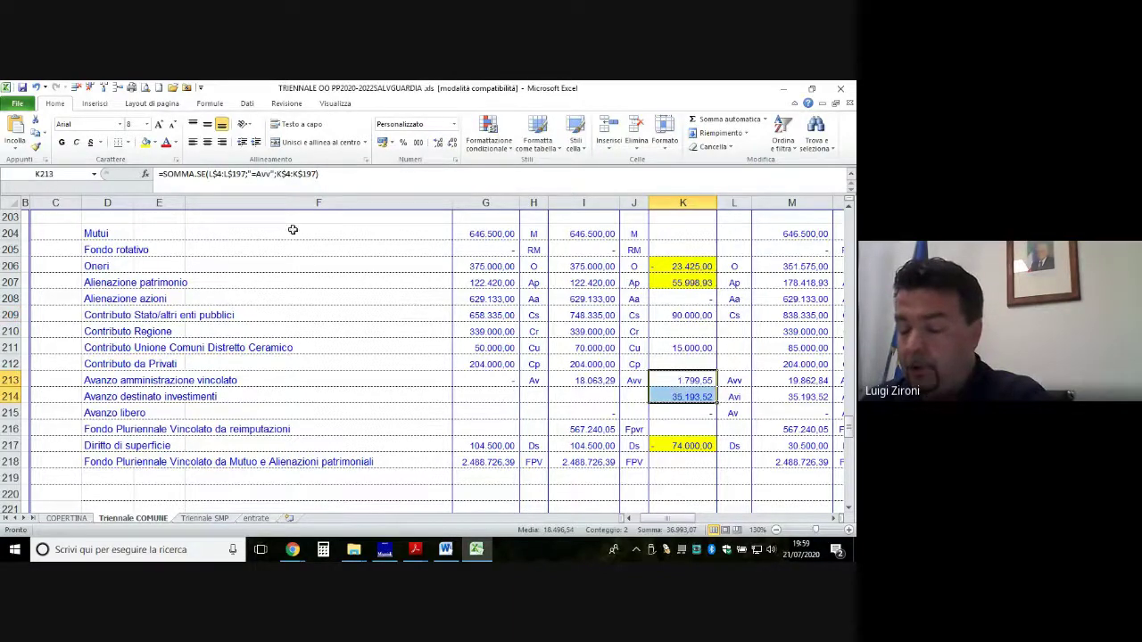
click(145, 143)
Highlight in yellow the Variazioni amounts for Contributo Stato/altri enti pubblici (K209) and Contributo Unione Comuni Distretto Ceramico (K211).
click(694, 316)
click(145, 143)
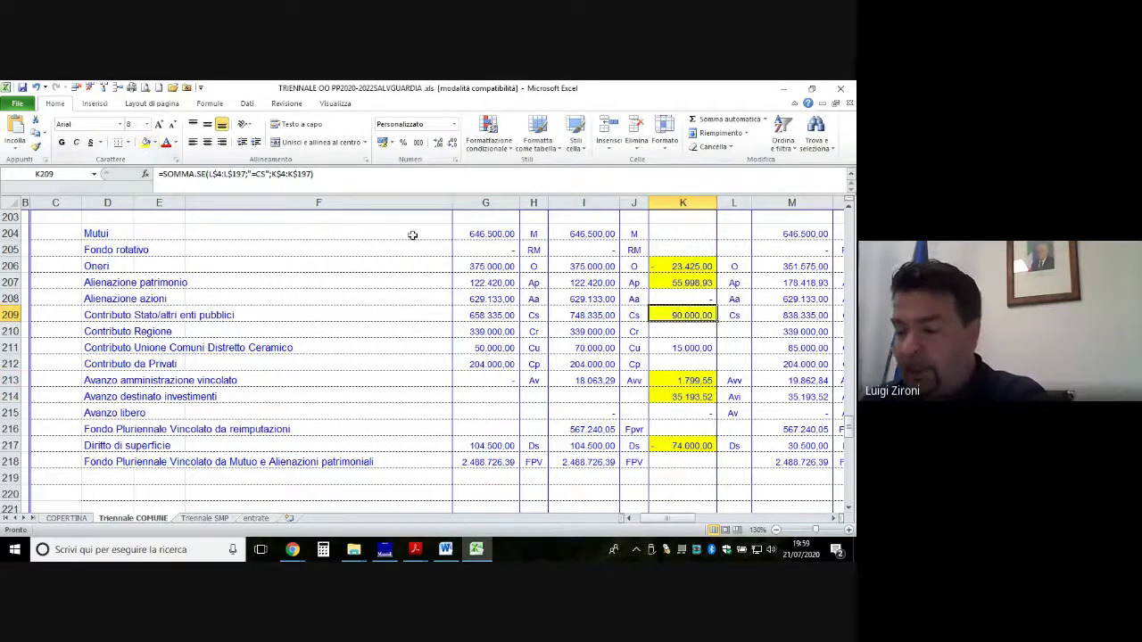
click(704, 354)
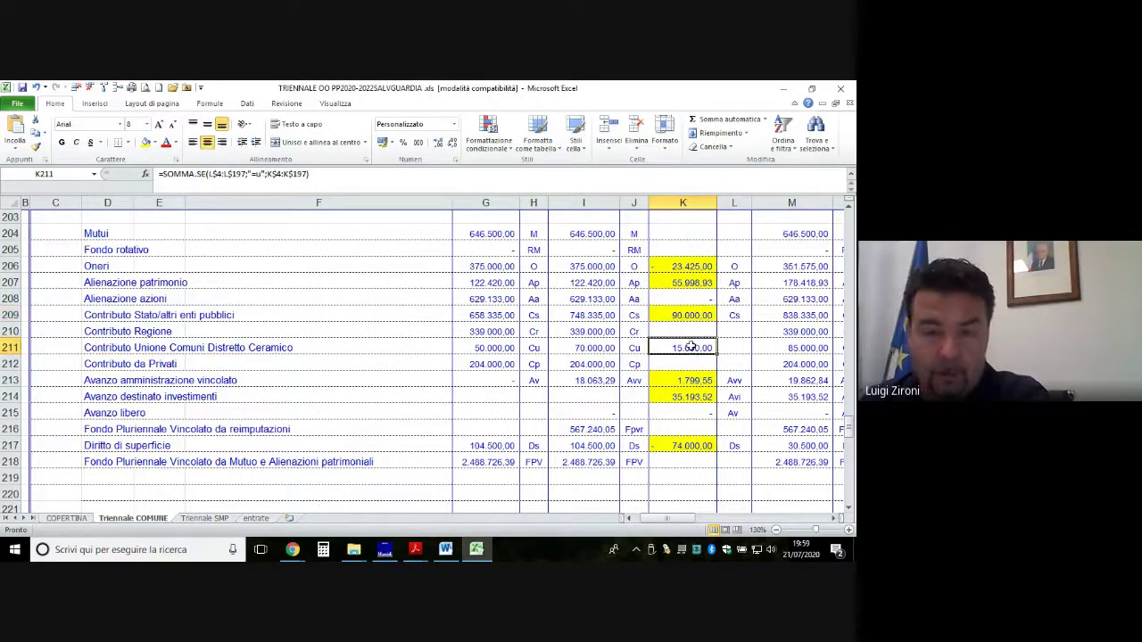
click(147, 149)
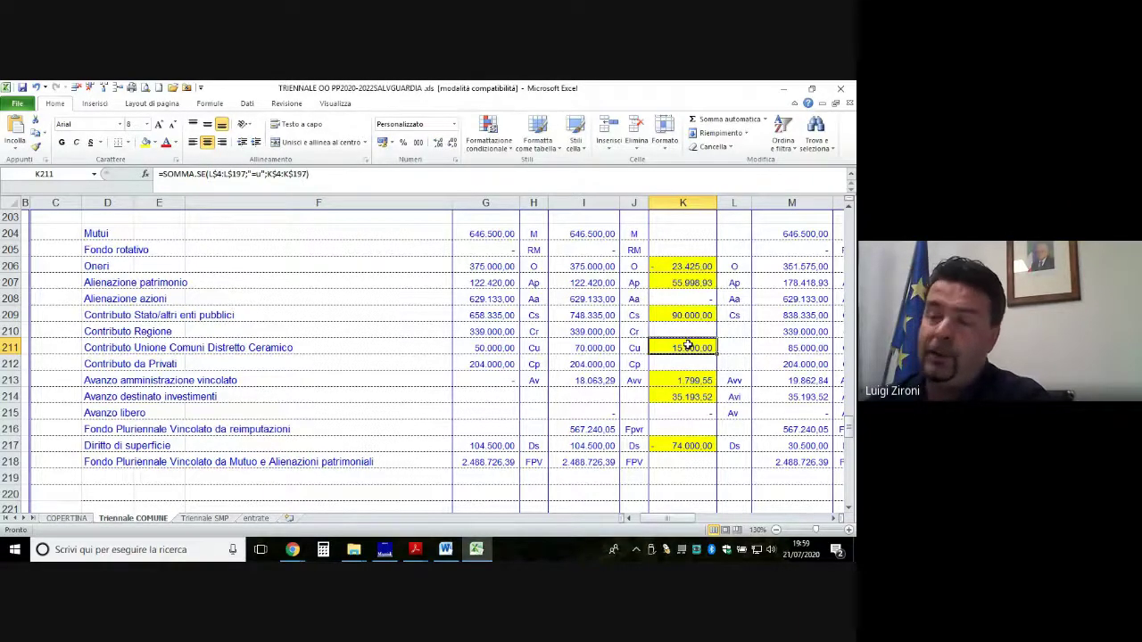
scroll(688, 347, down, 1)
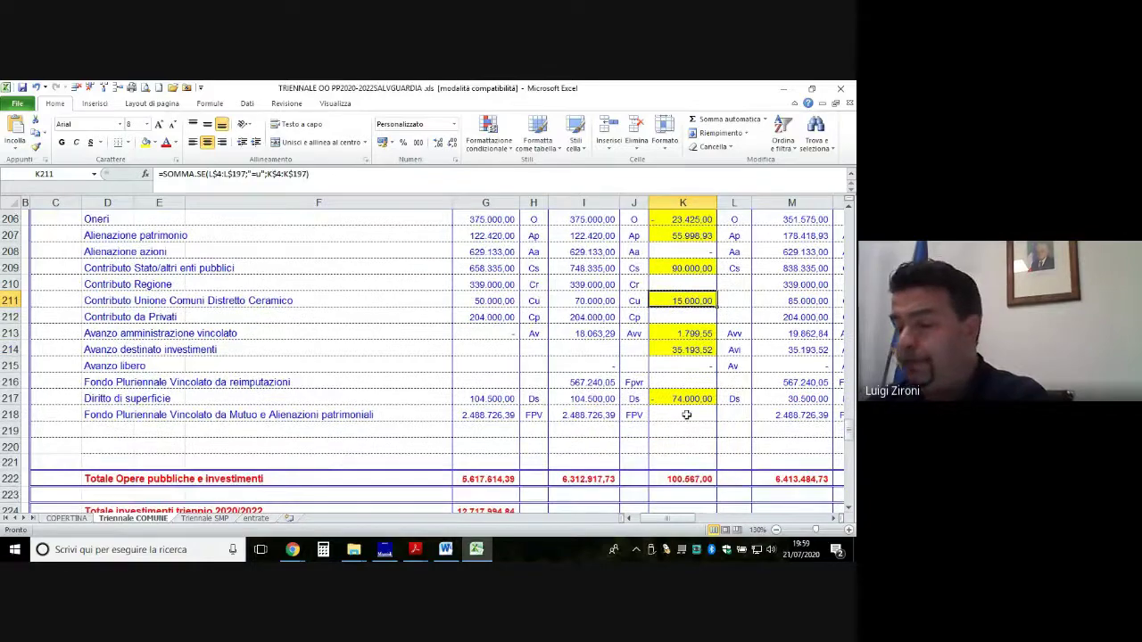
scroll(682, 368, up, 1)
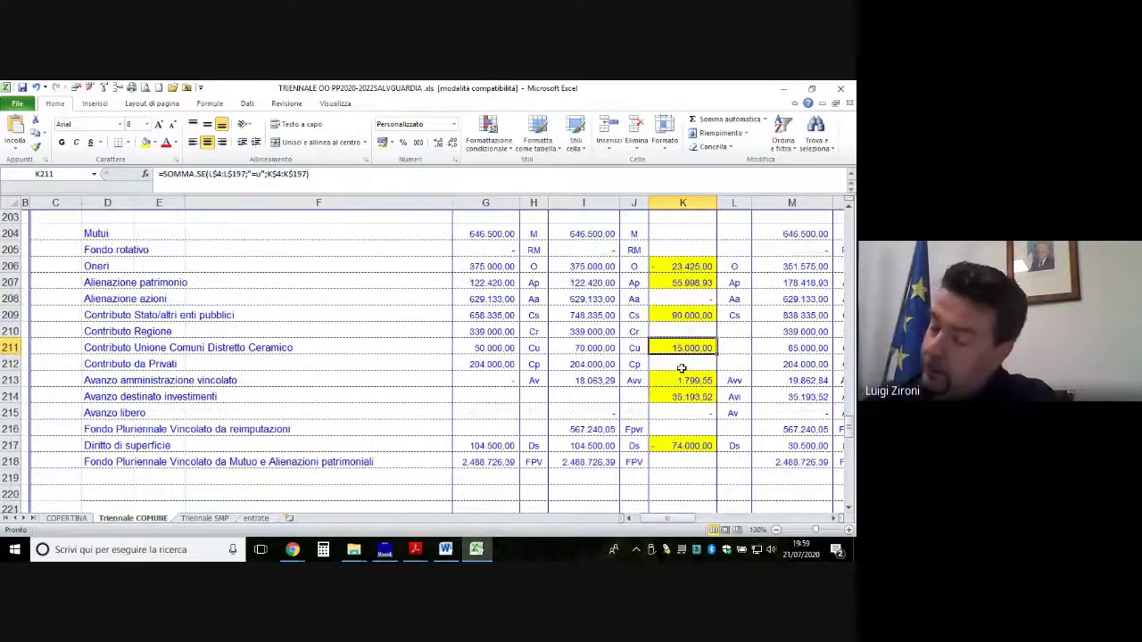
On the Triennale SMP sheet, highlight in yellow the Variazione amount for Acquisto automezzi, attrezzature tecniche e informatiche (K7).
scroll(682, 368, down, 6)
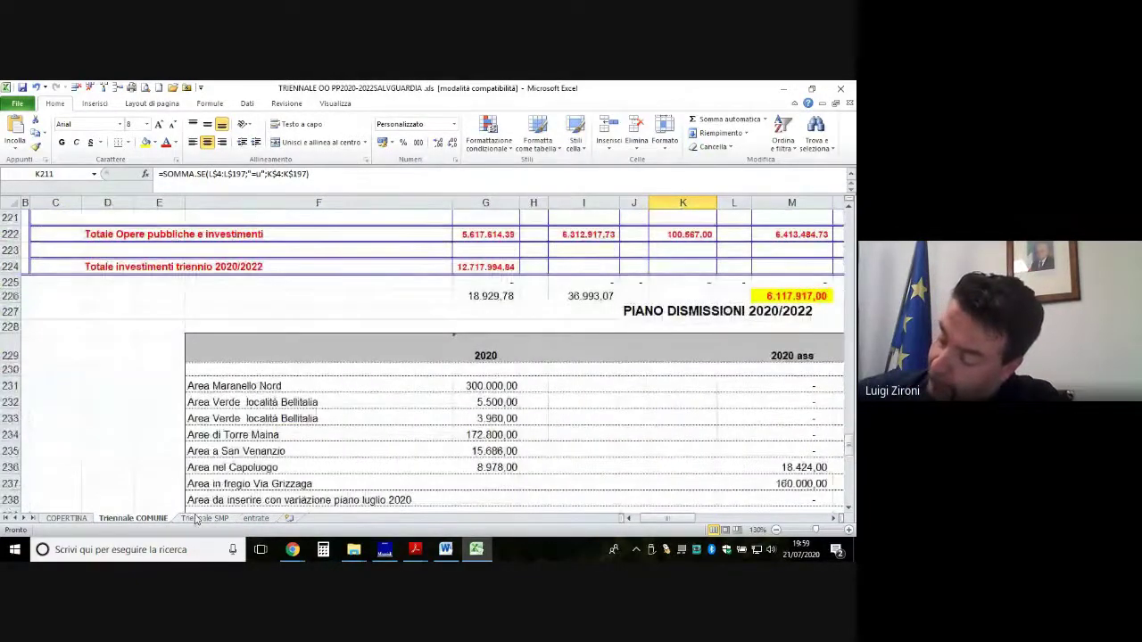
click(199, 518)
scroll(273, 397, up, 12)
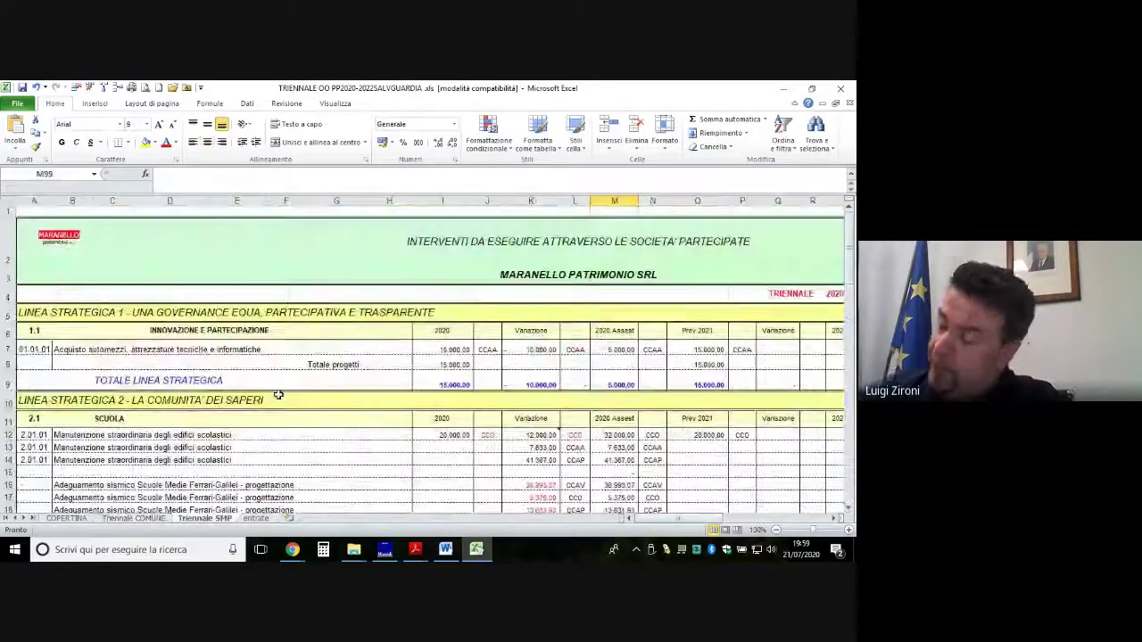
click(850, 530)
click(850, 530)
click(849, 530)
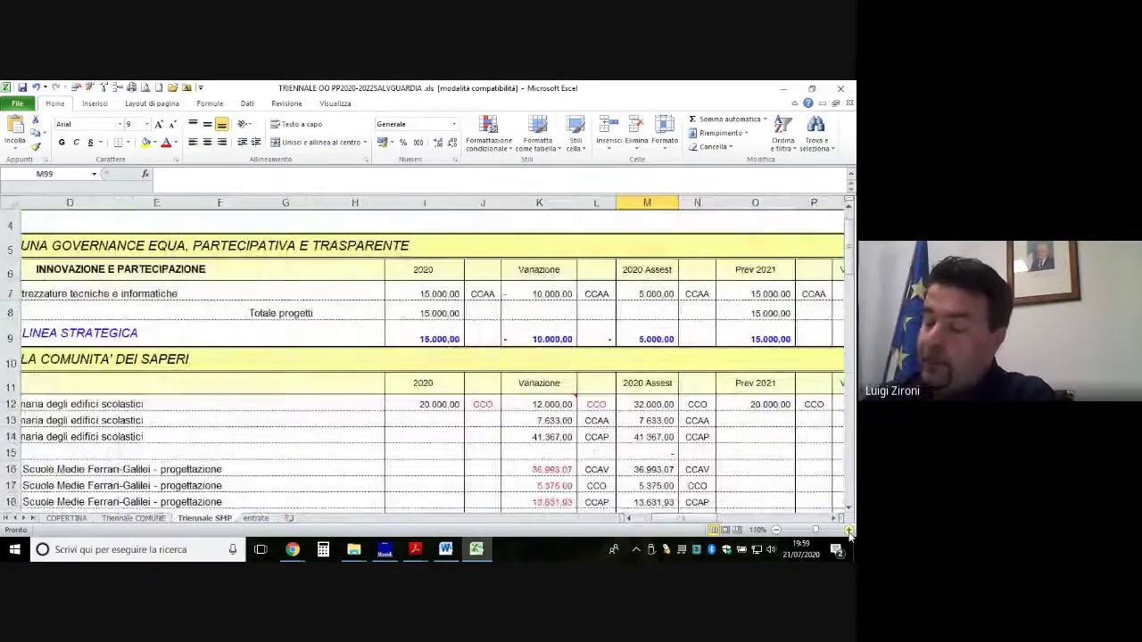
drag(675, 520, 655, 524)
click(680, 288)
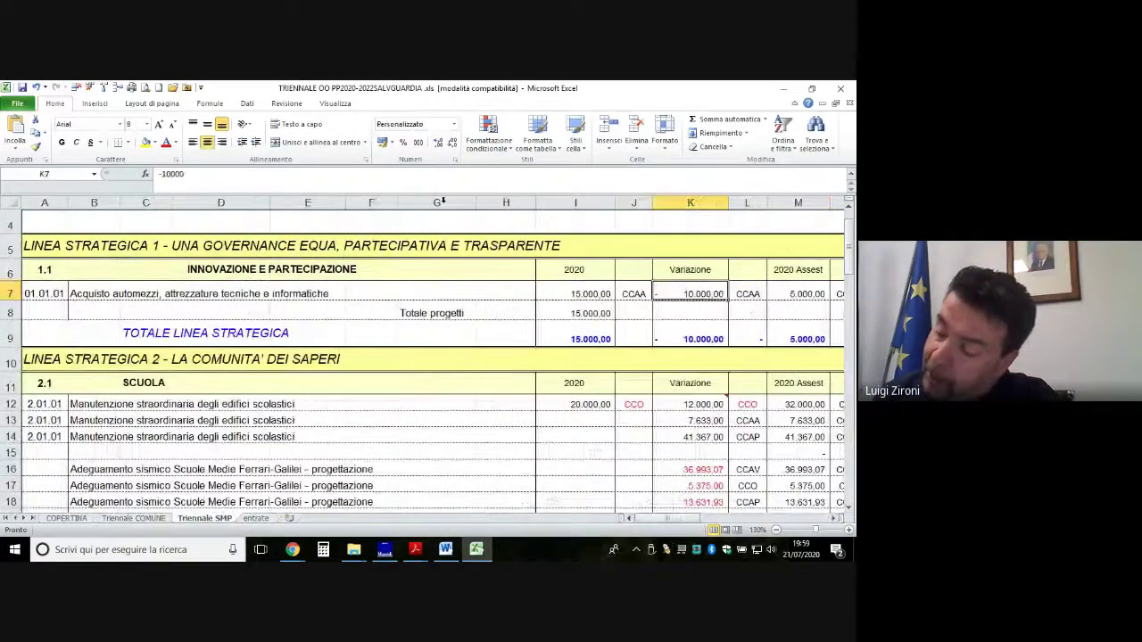
click(147, 144)
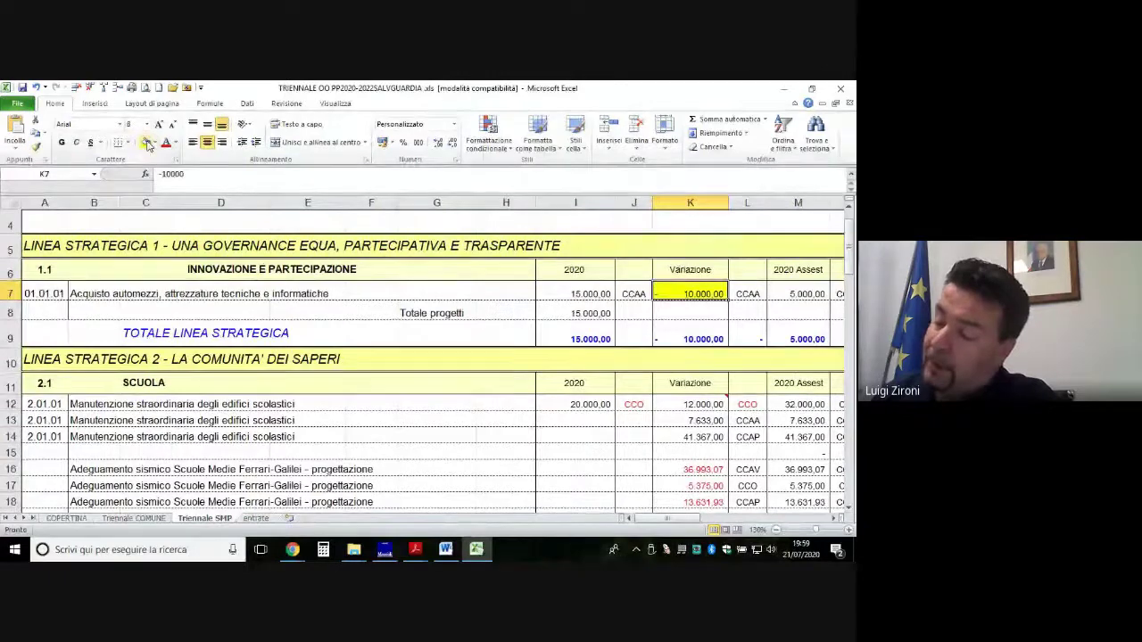
Back on the Triennale COMUNE sheet, fill with yellow the variation totals for Totale Opere pubbliche e investimenti (K222) and TOTALE (K198).
click(136, 520)
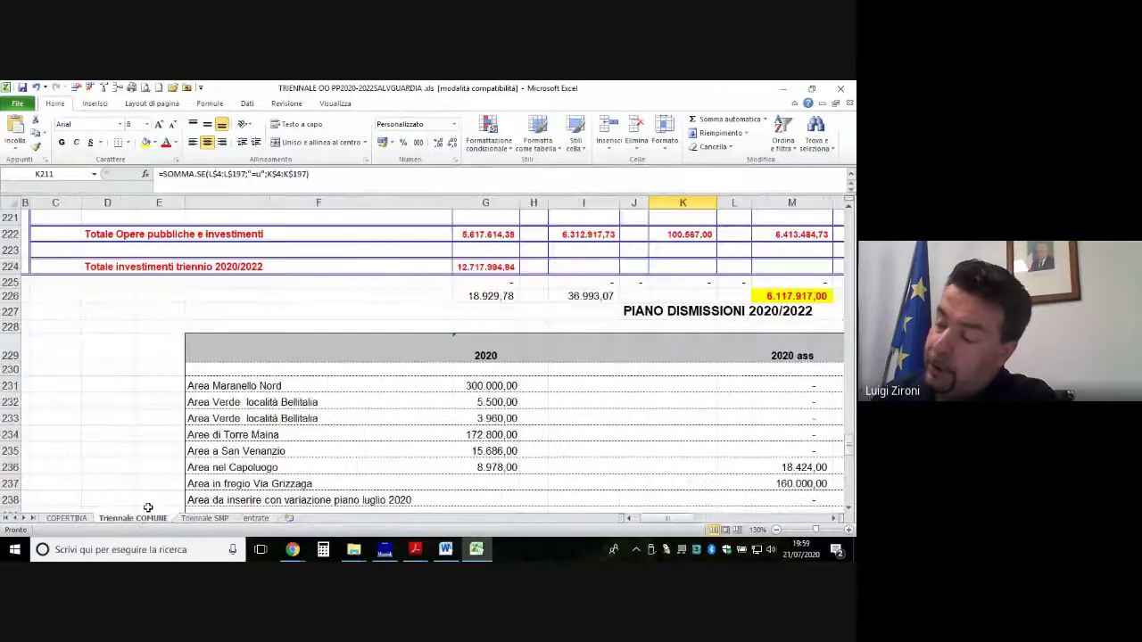
scroll(621, 324, up, 3)
click(683, 381)
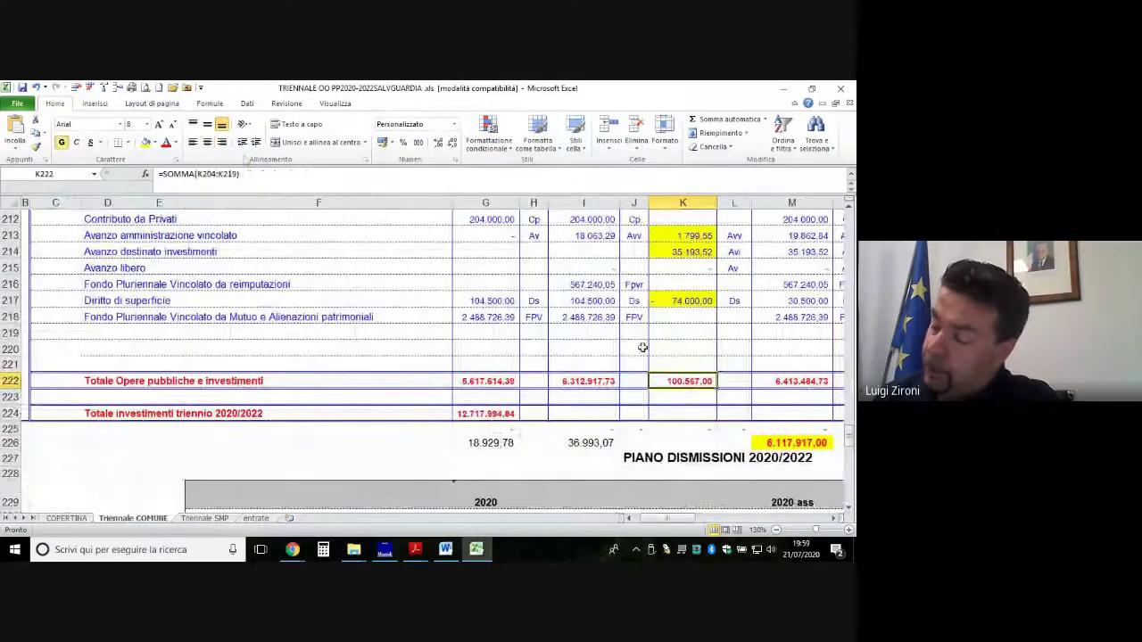
click(148, 144)
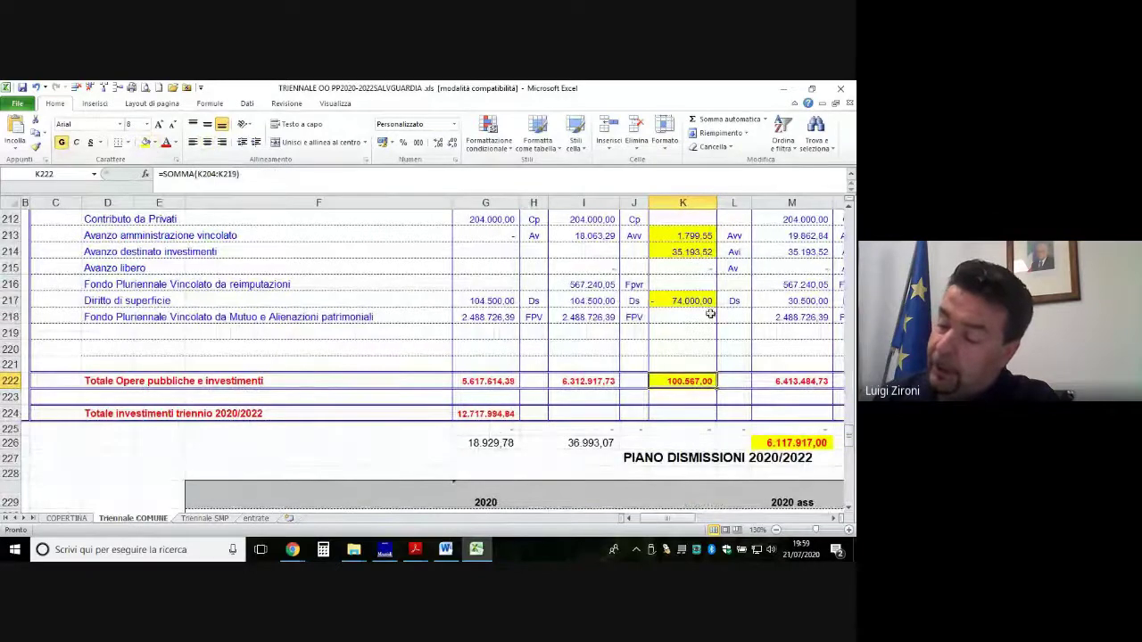
scroll(705, 358, up, 4)
scroll(705, 358, up, 4)
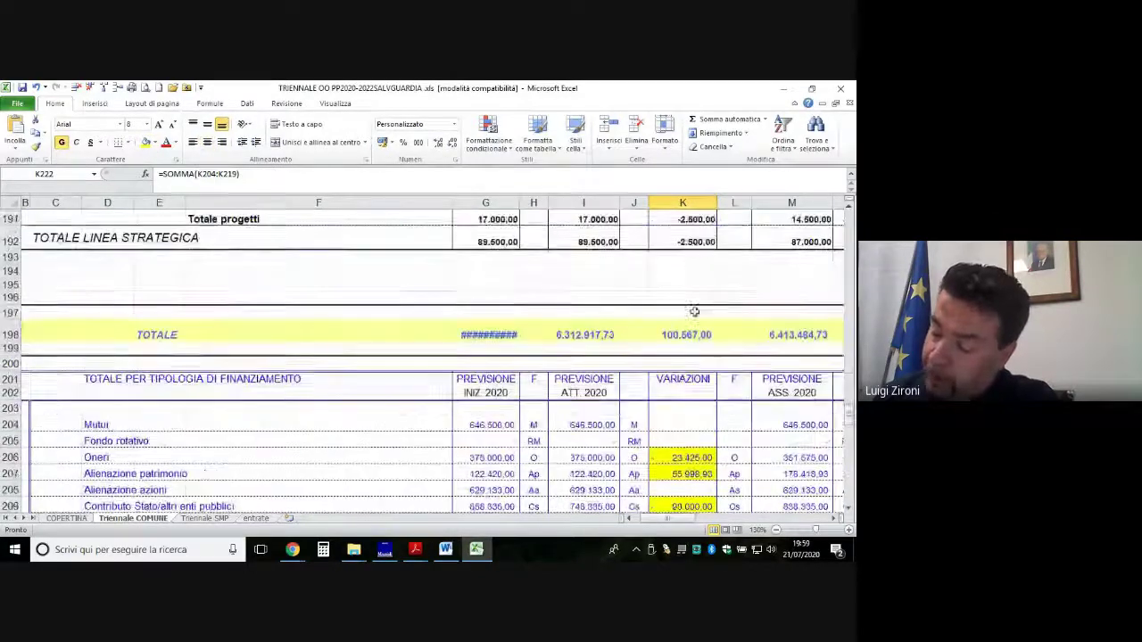
click(680, 380)
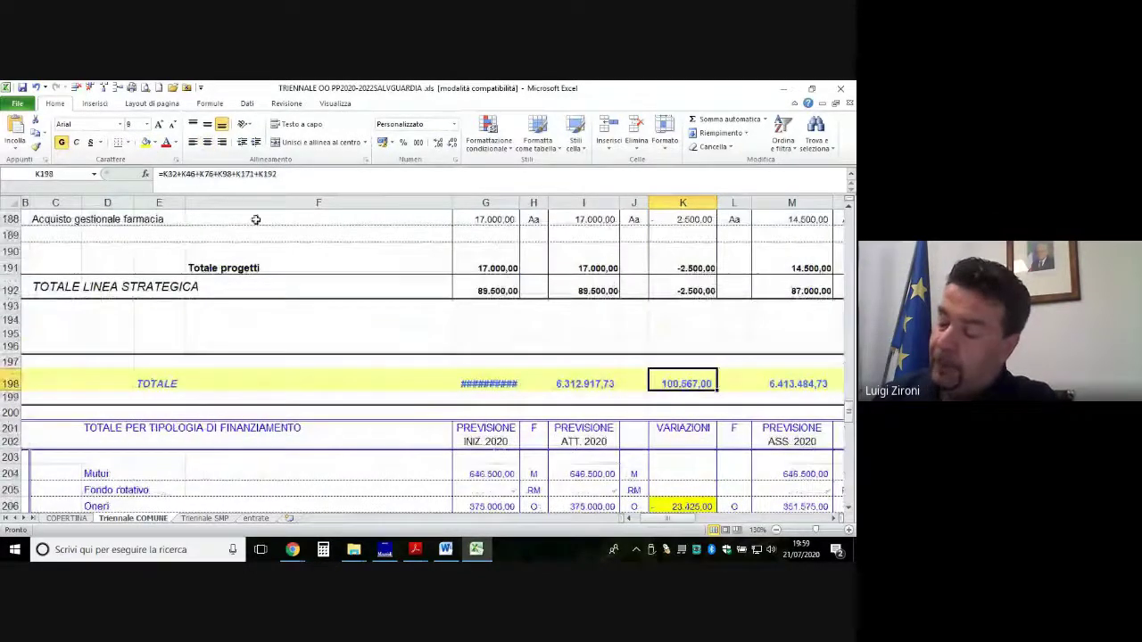
click(147, 142)
scroll(234, 427, down, 5)
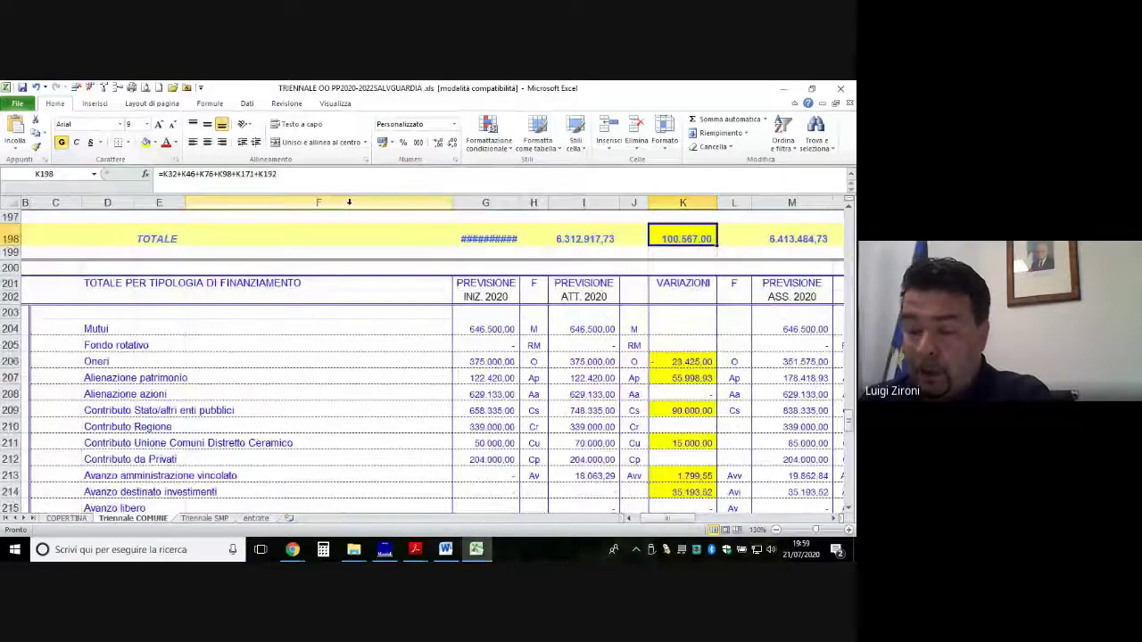
On the Triennale SMP sheet, highlight in yellow the Variazione amounts of the three Manutenzione straordinaria degli edifici scolastici rows, K12:K14.
click(205, 518)
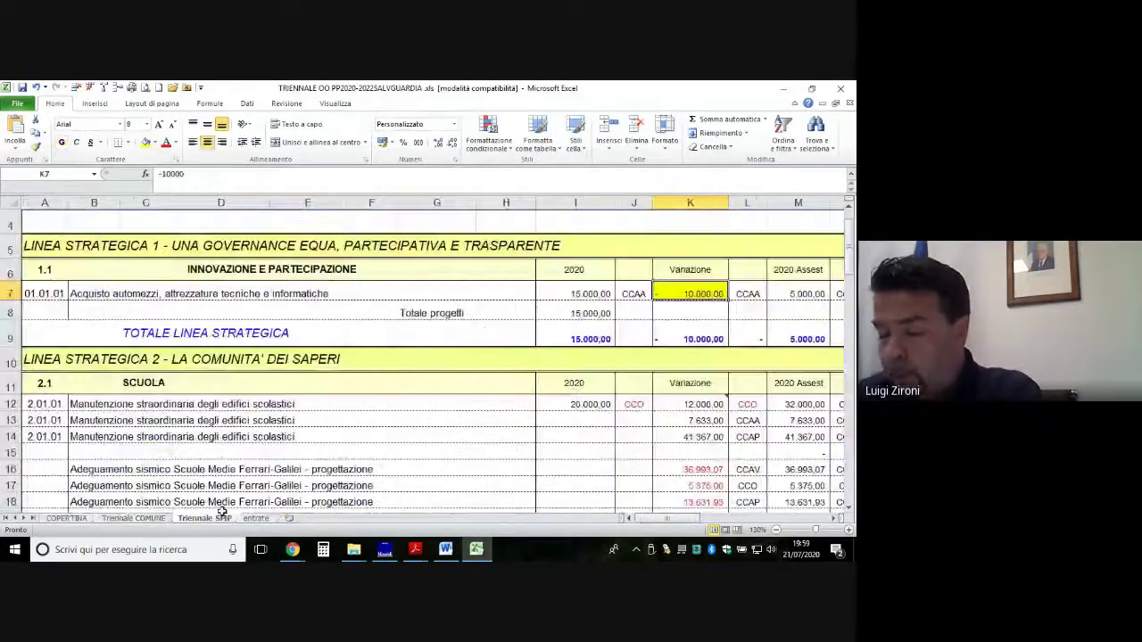
scroll(340, 427, down, 1)
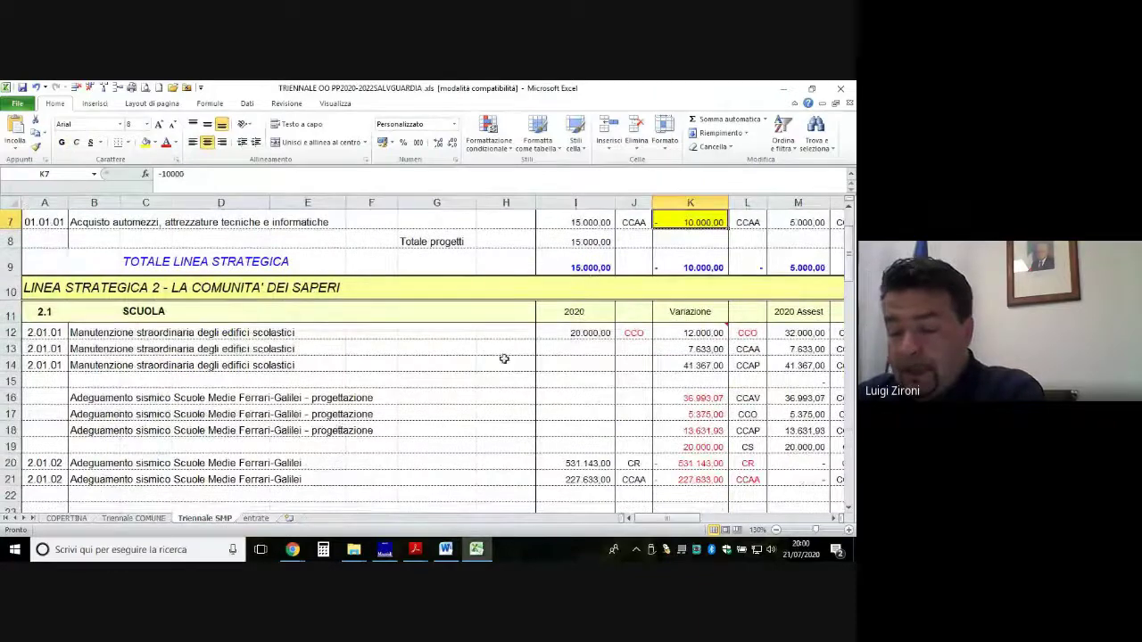
scroll(690, 265, up, 1)
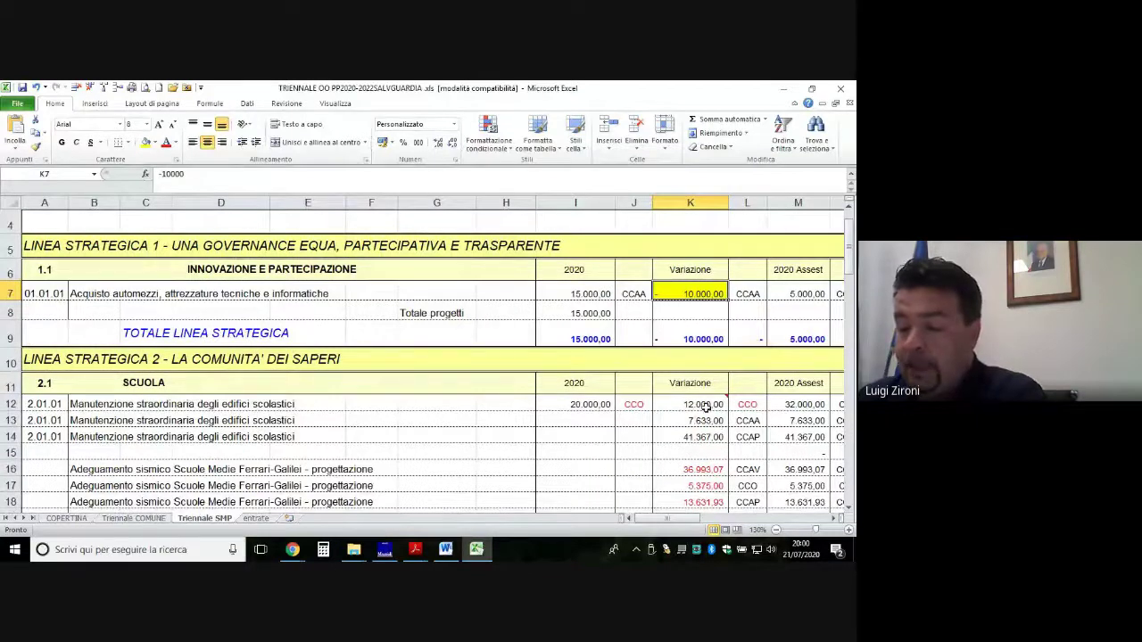
mouse_move(706, 407)
drag(706, 406, 704, 436)
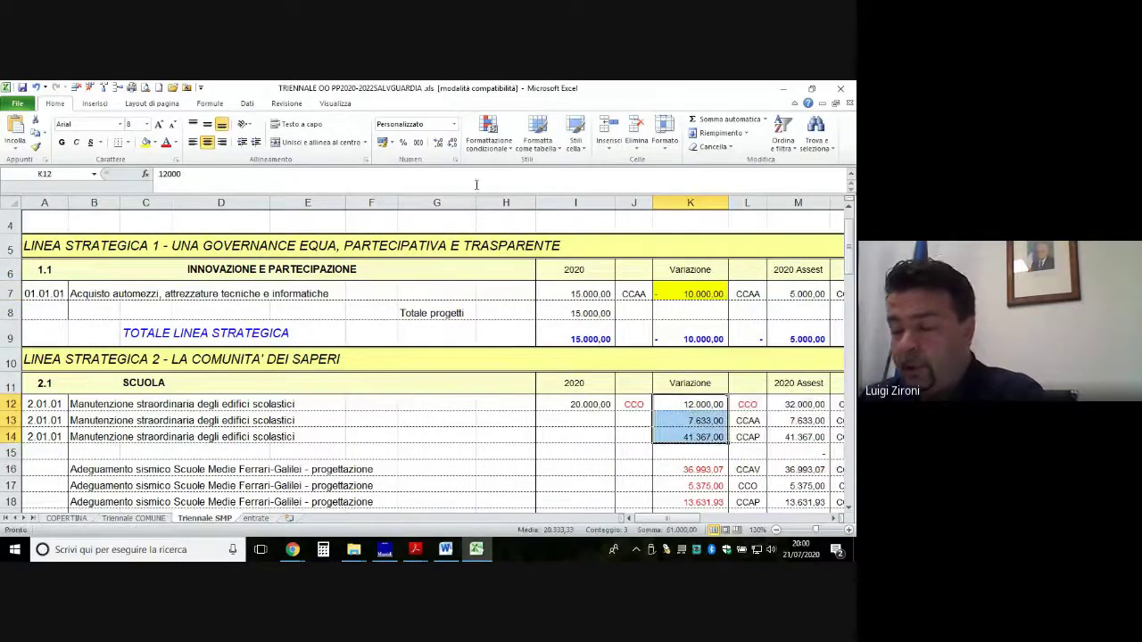
click(146, 143)
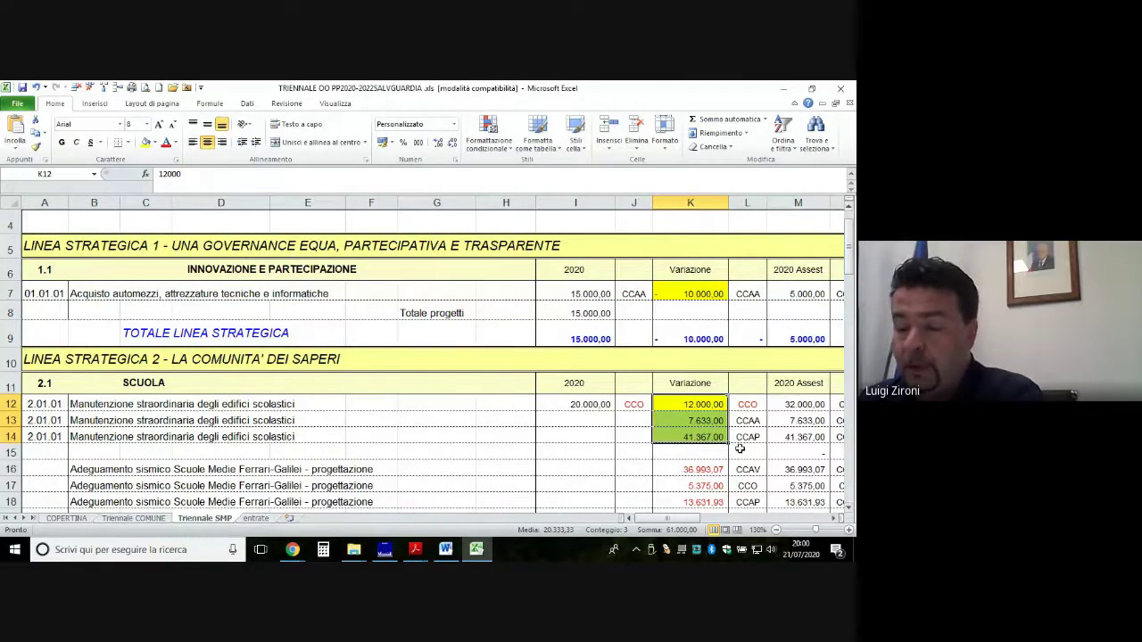
Highlight in yellow the Adeguamento sismico Scuole Medie Ferrari-Galilei variations (K16:K19 and K20:K21) and the CS funding code in L19.
scroll(839, 426, down, 1)
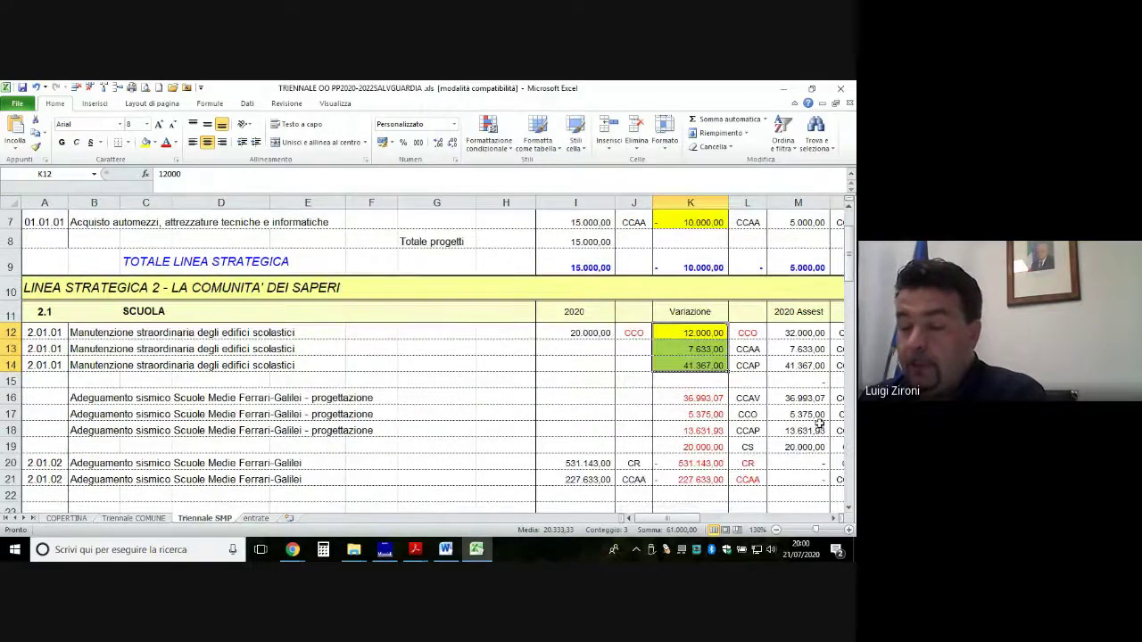
drag(700, 400, 699, 441)
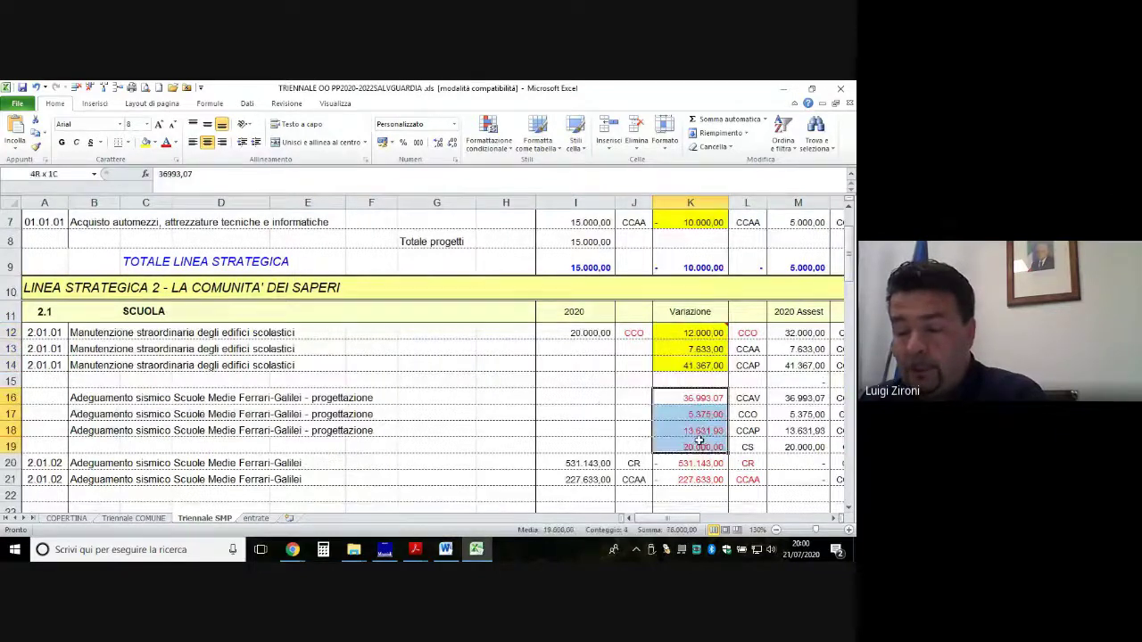
click(147, 143)
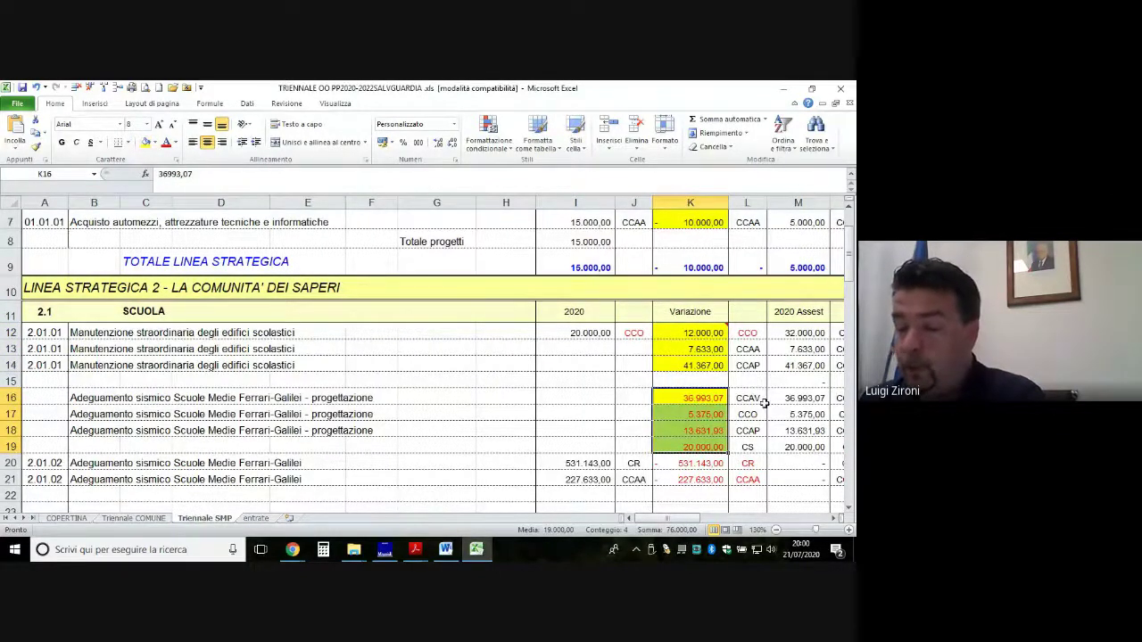
click(690, 448)
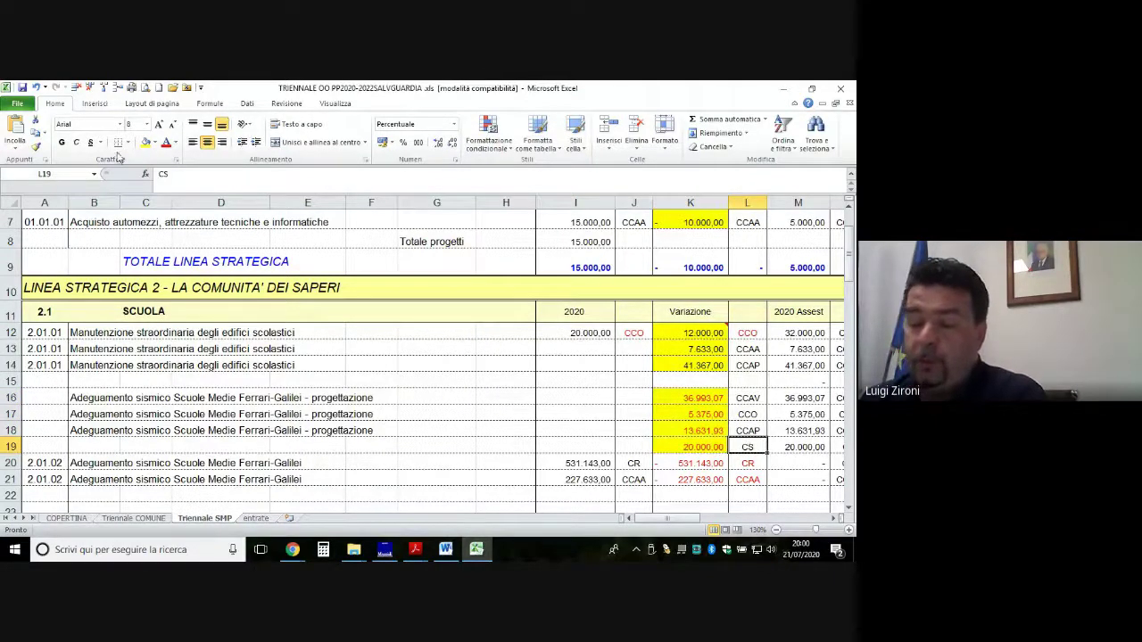
click(146, 142)
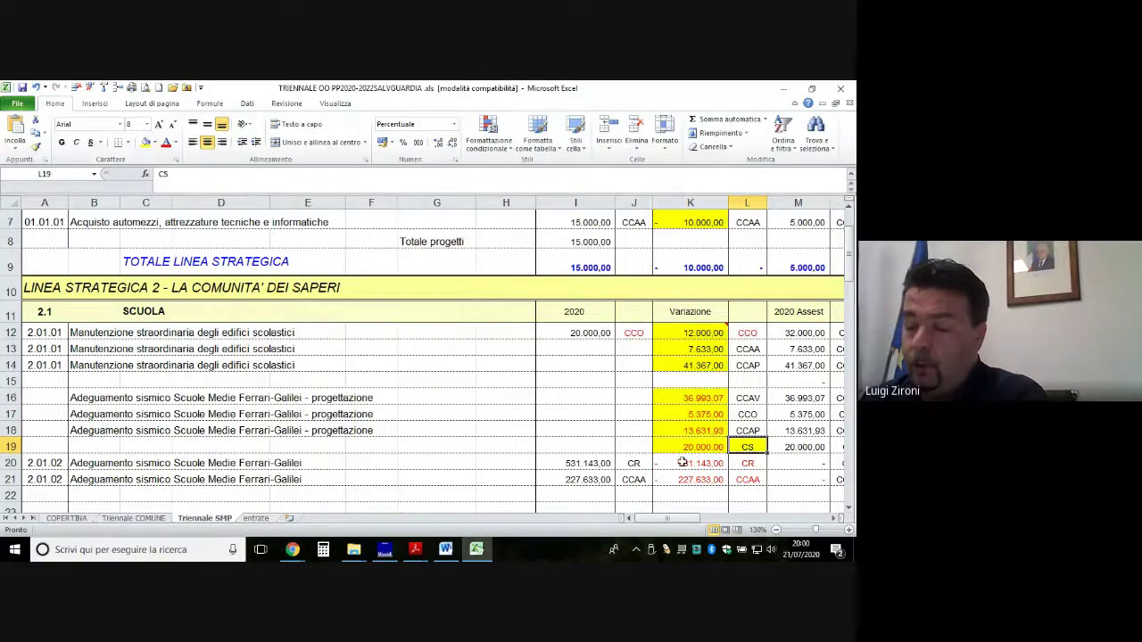
drag(682, 462, 685, 478)
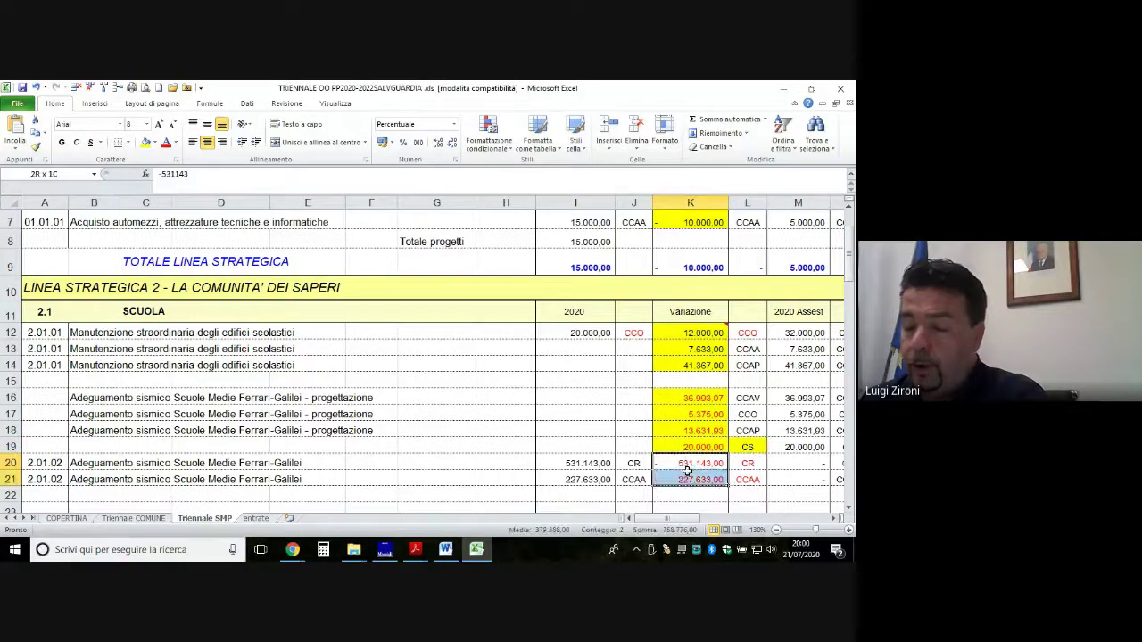
click(147, 142)
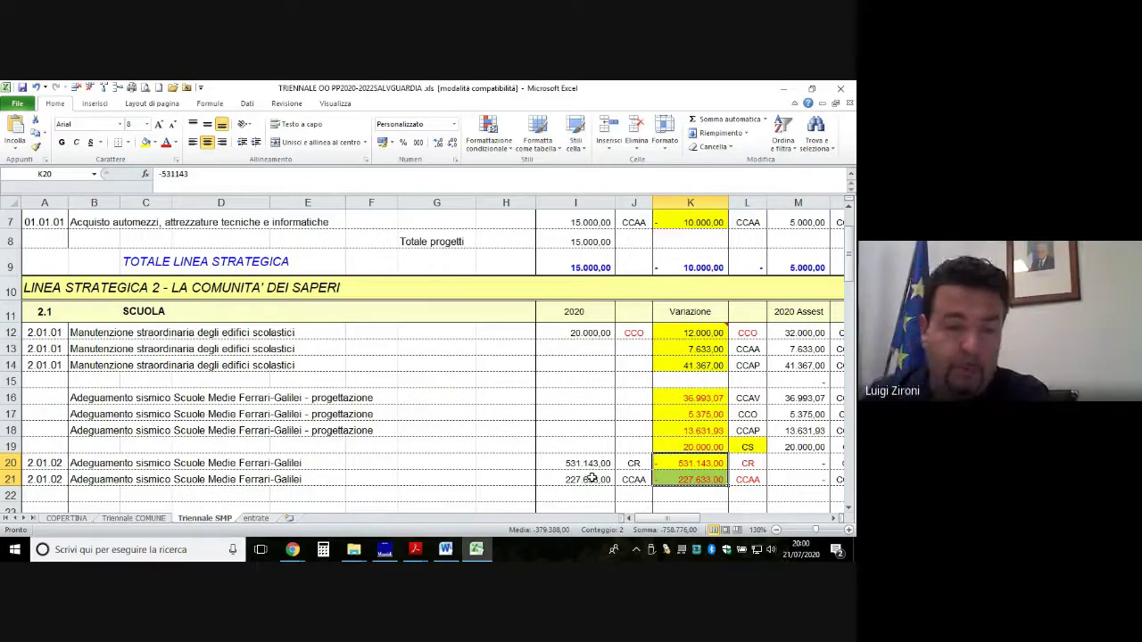
Fill with yellow the Variazione amounts for Manutenzione straordinaria appartamenti ACER (K36) and Manutenzione straordinaria cimiteri (K44).
scroll(594, 474, down, 1)
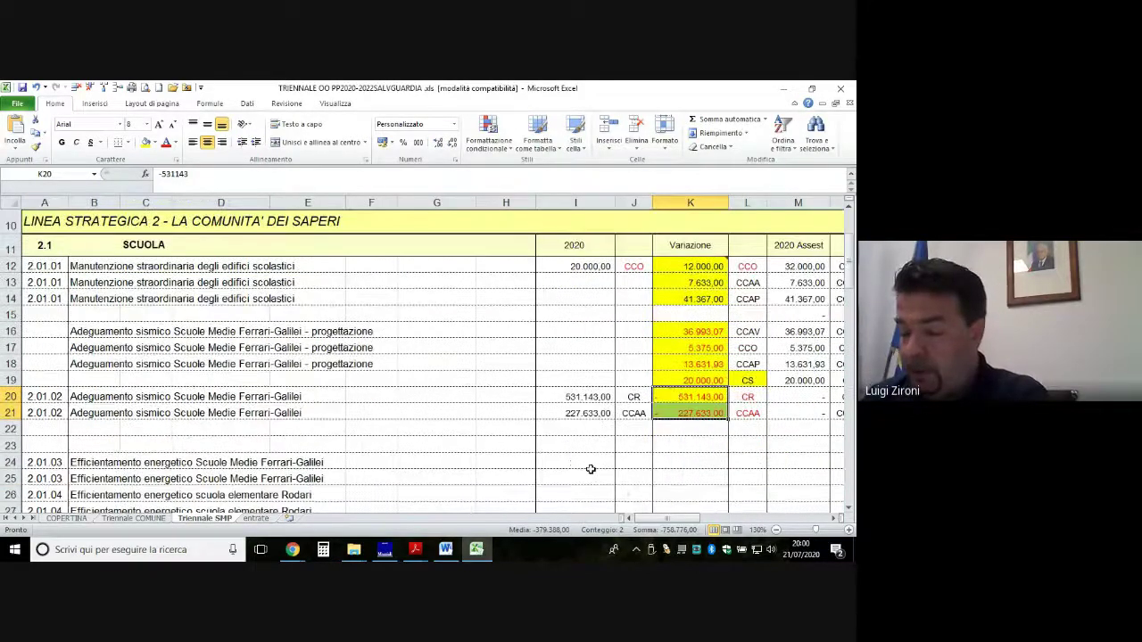
scroll(590, 469, down, 5)
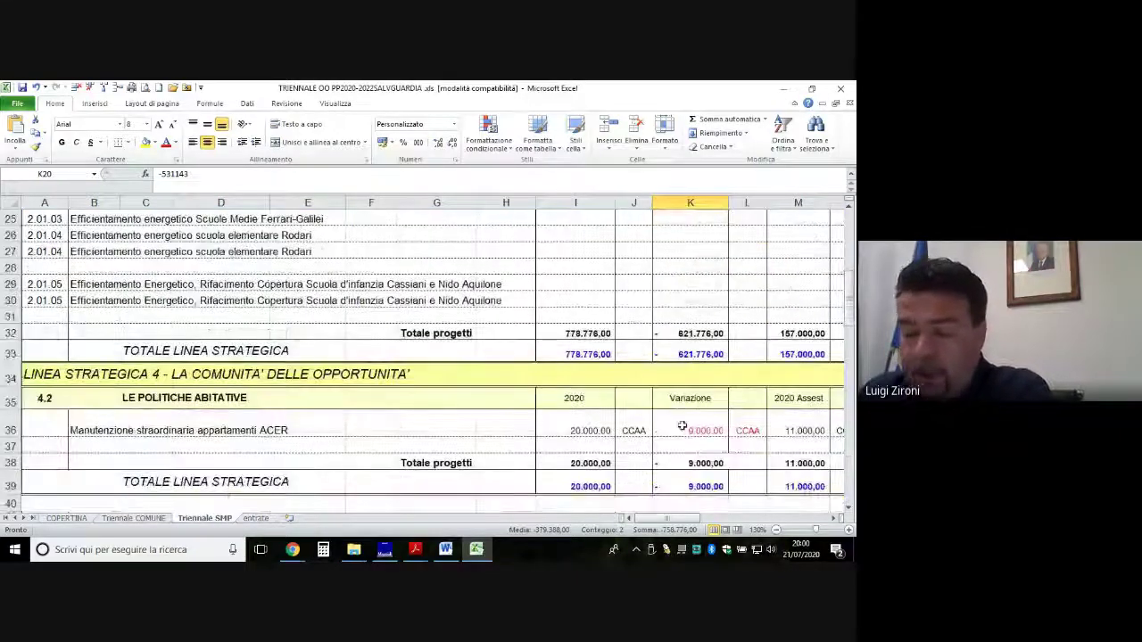
click(705, 432)
click(145, 143)
scroll(507, 337, down, 3)
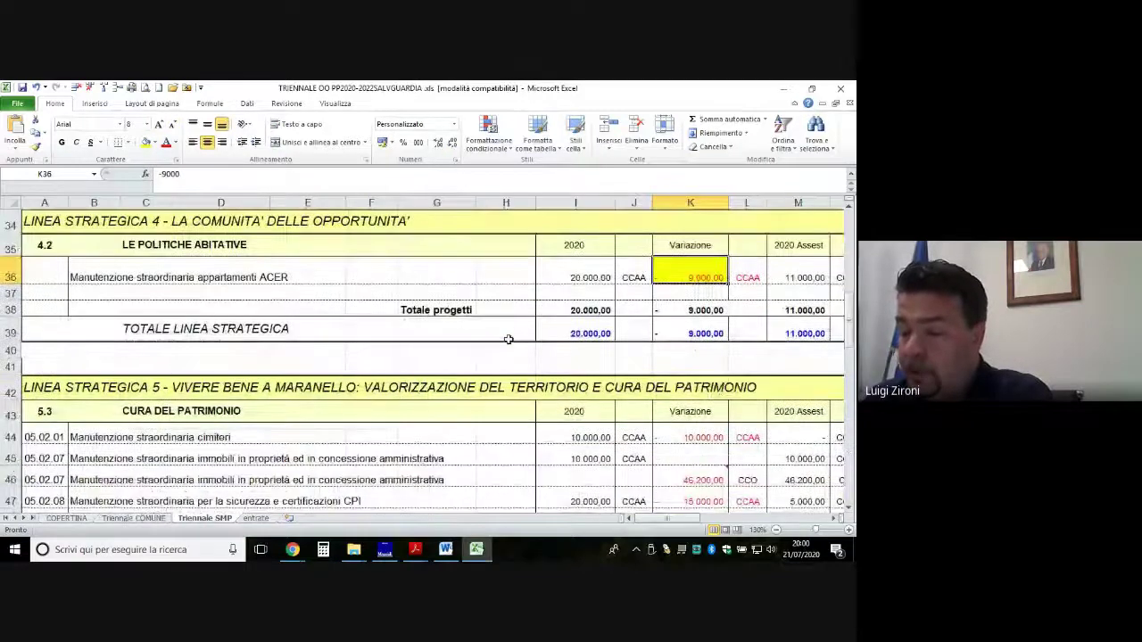
click(689, 434)
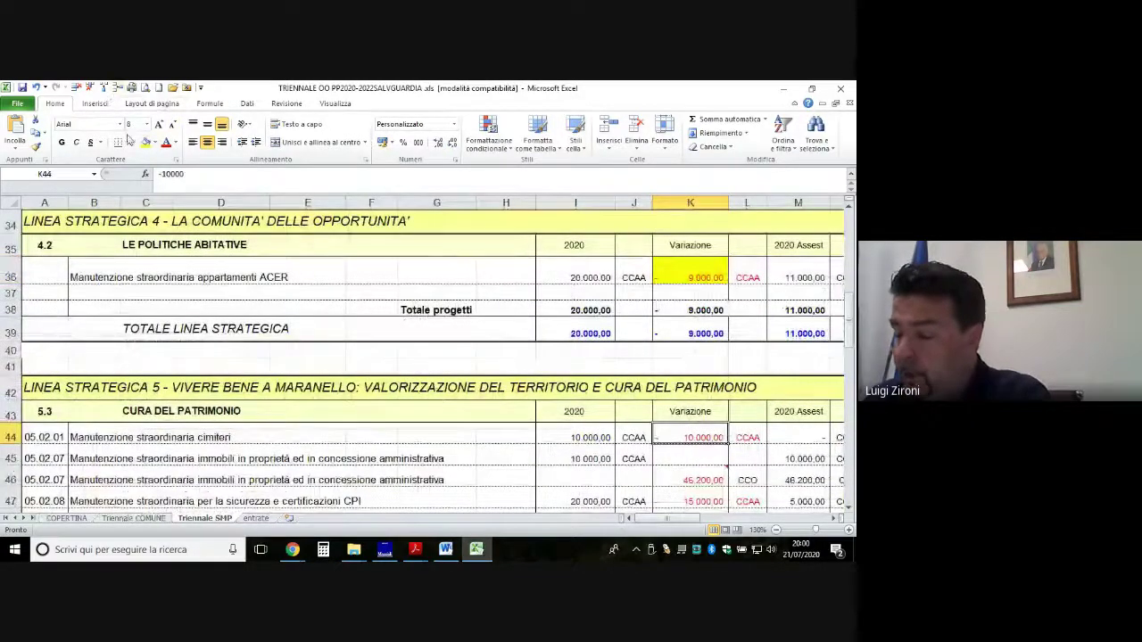
click(146, 143)
Under Cura del patrimonio, highlight in yellow the Variazione amounts for immobili in concessione (K46), certificazioni CPI and manutenzioni diverse per territorio (K47:K48).
scroll(658, 323, down, 2)
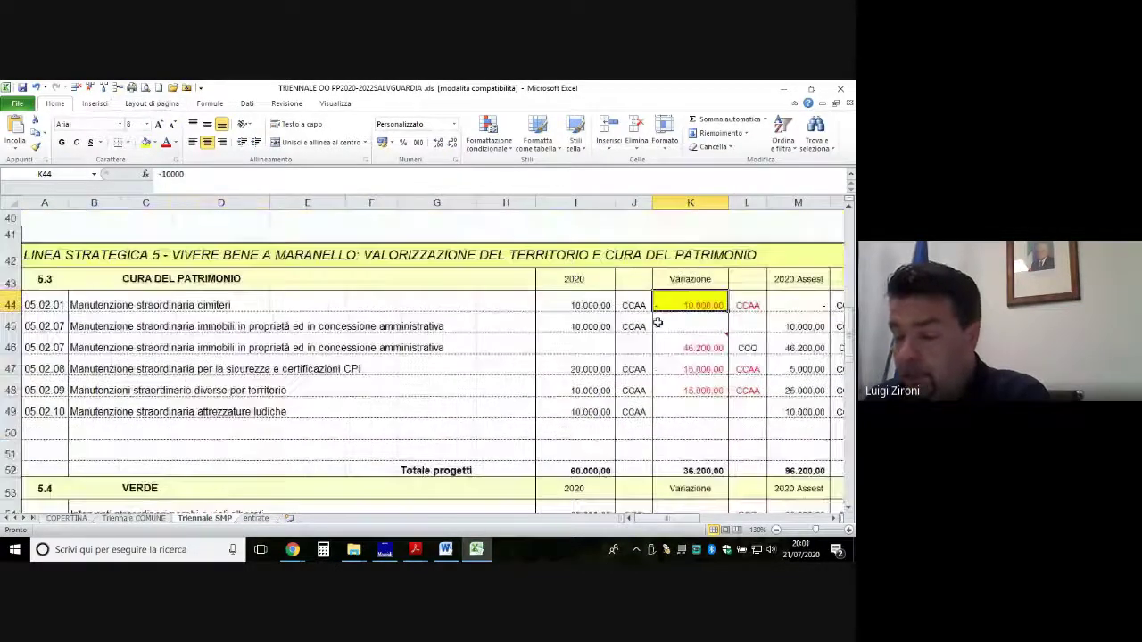
click(683, 344)
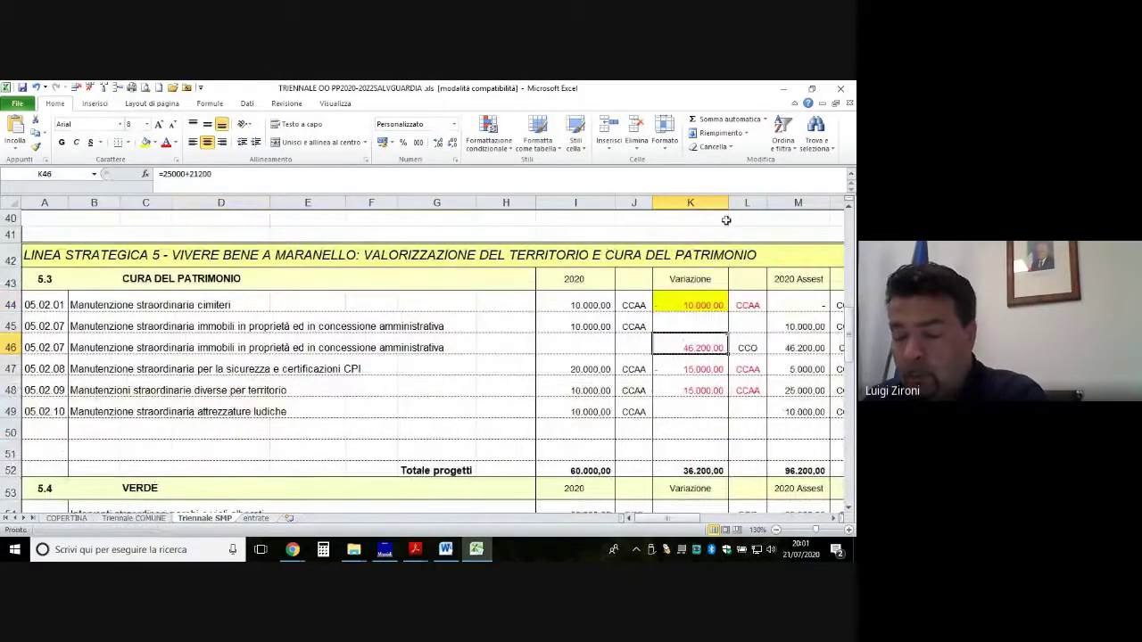
click(146, 143)
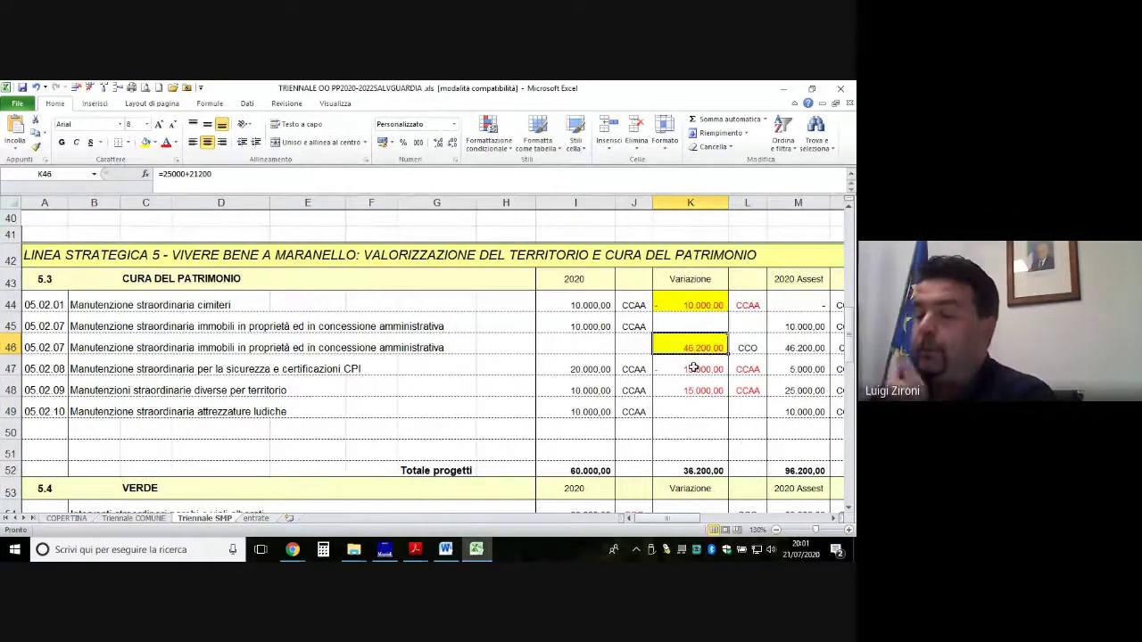
drag(693, 368, 694, 390)
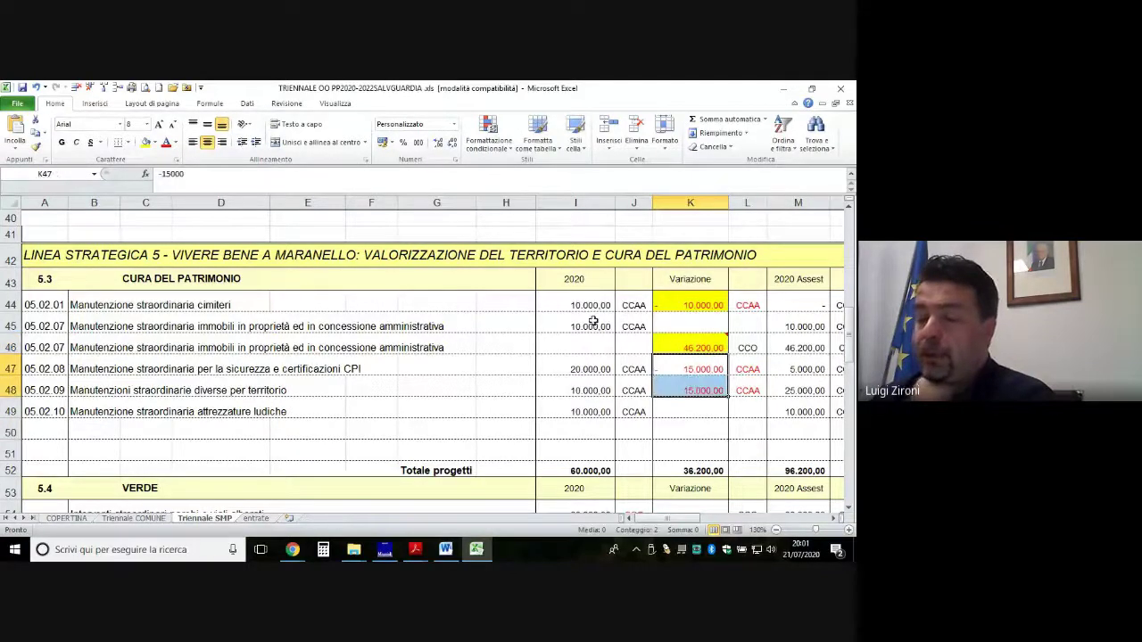
click(146, 143)
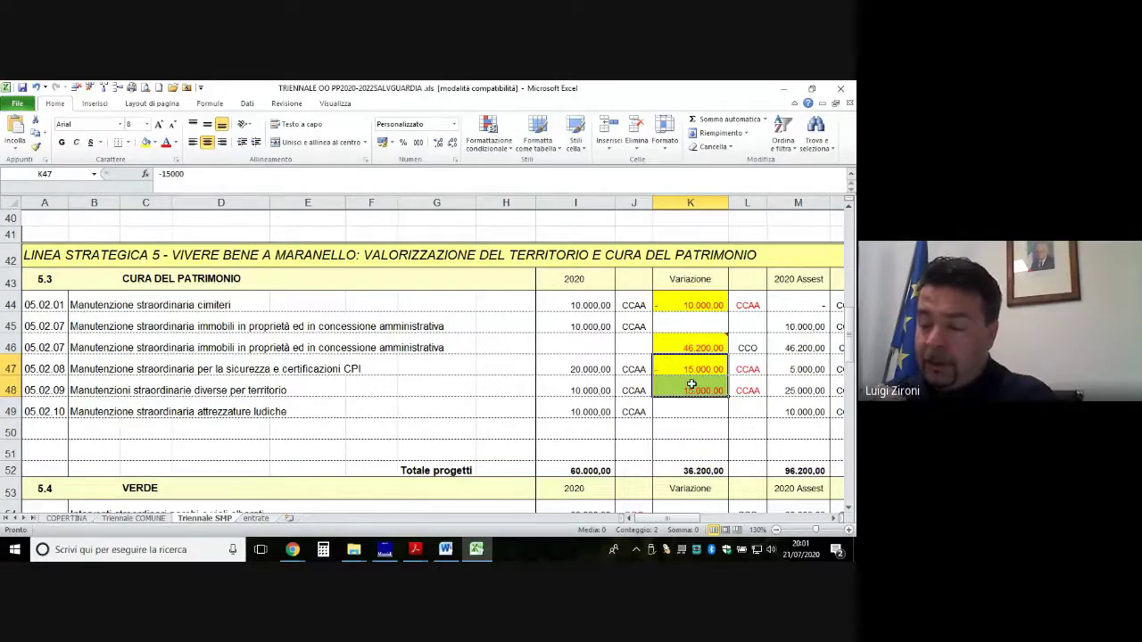
Under Mobilità, highlight in yellow the Variazione amount for Manutenzione straordinaria impianti pubblica illuminazione (K64).
scroll(692, 384, down, 5)
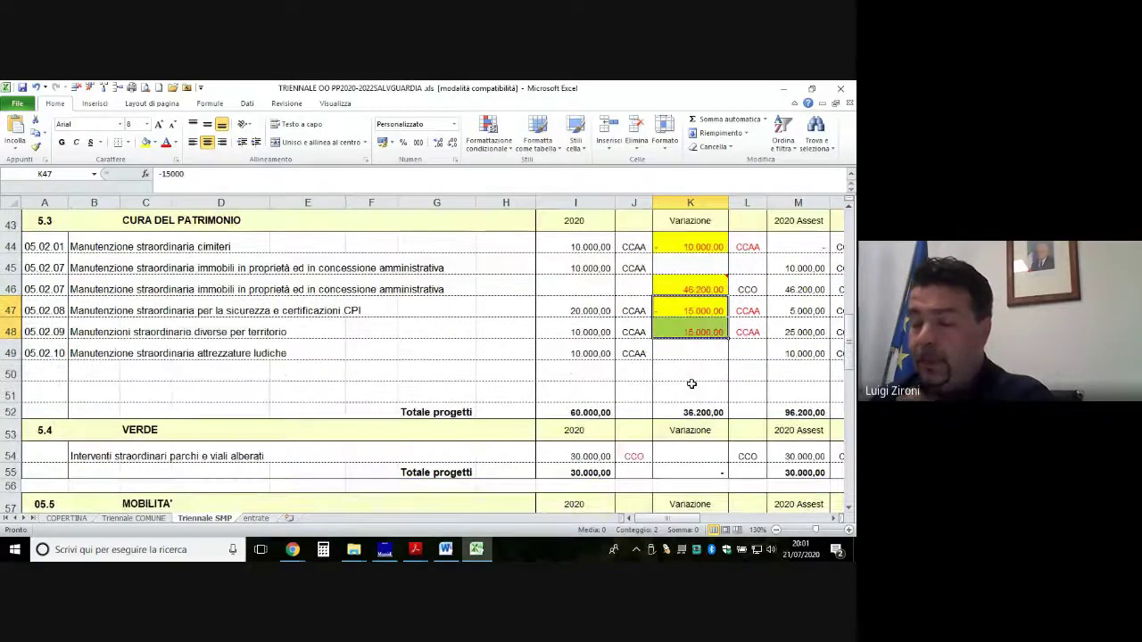
click(690, 384)
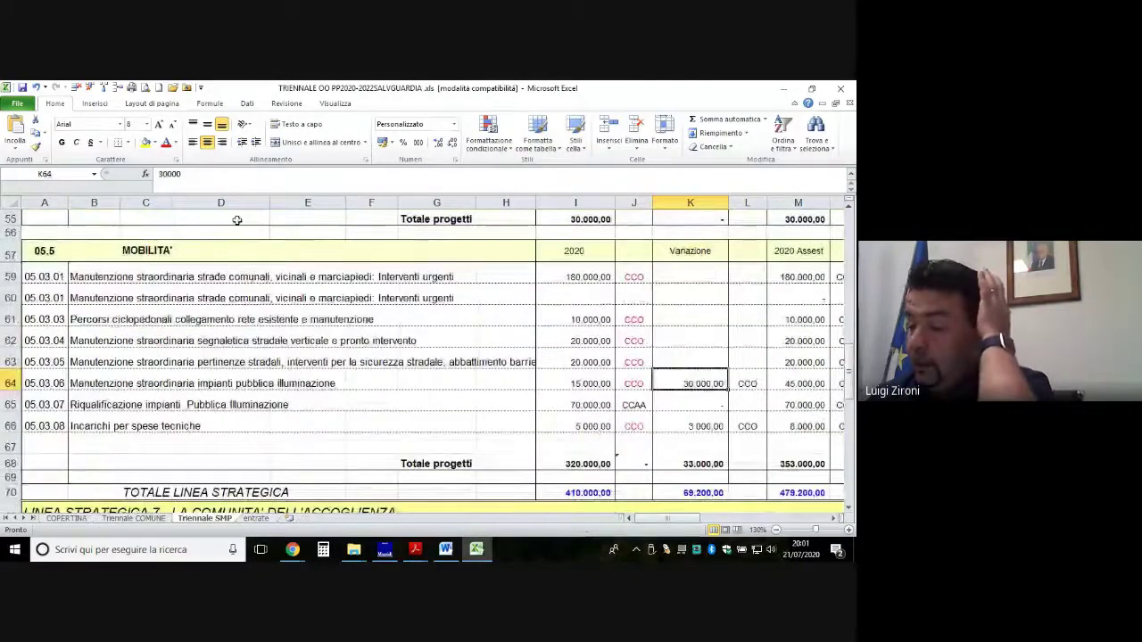
click(147, 143)
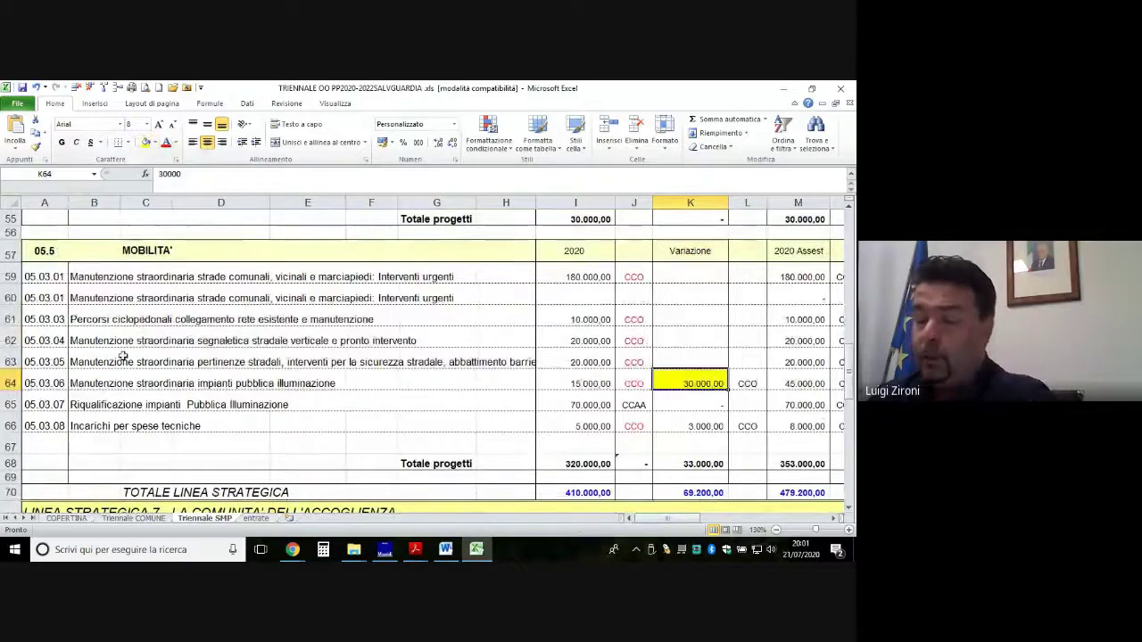
Highlight in yellow the Variazione amounts for Incarichi per spese tecniche (K66) and Riqualificazione Farmacia Comunale (K74).
click(701, 425)
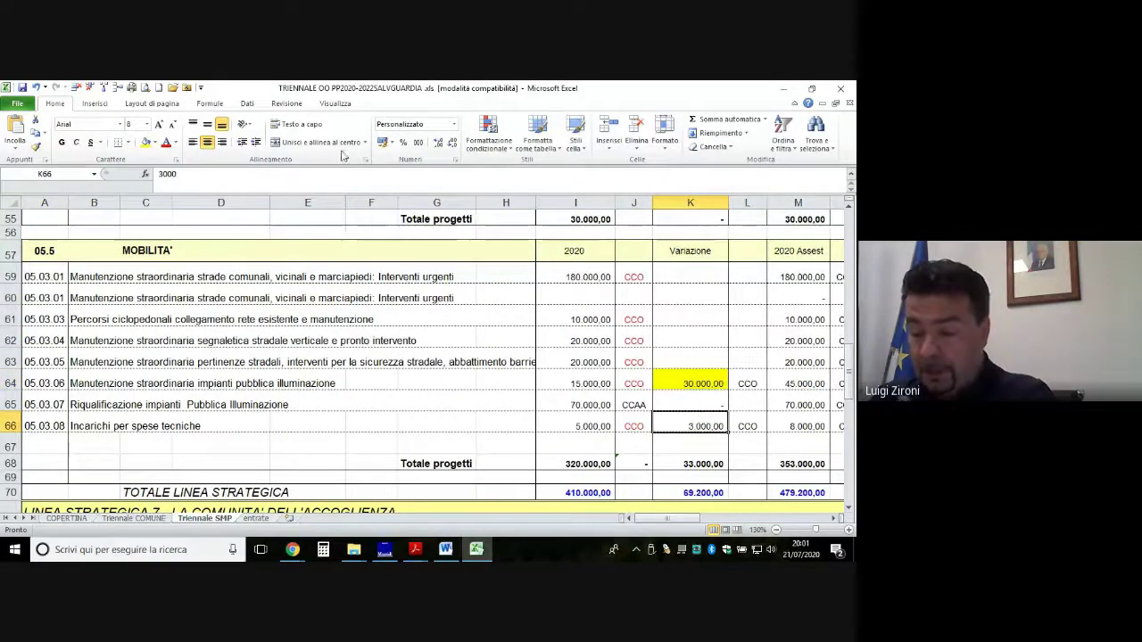
click(148, 144)
scroll(448, 357, down, 2)
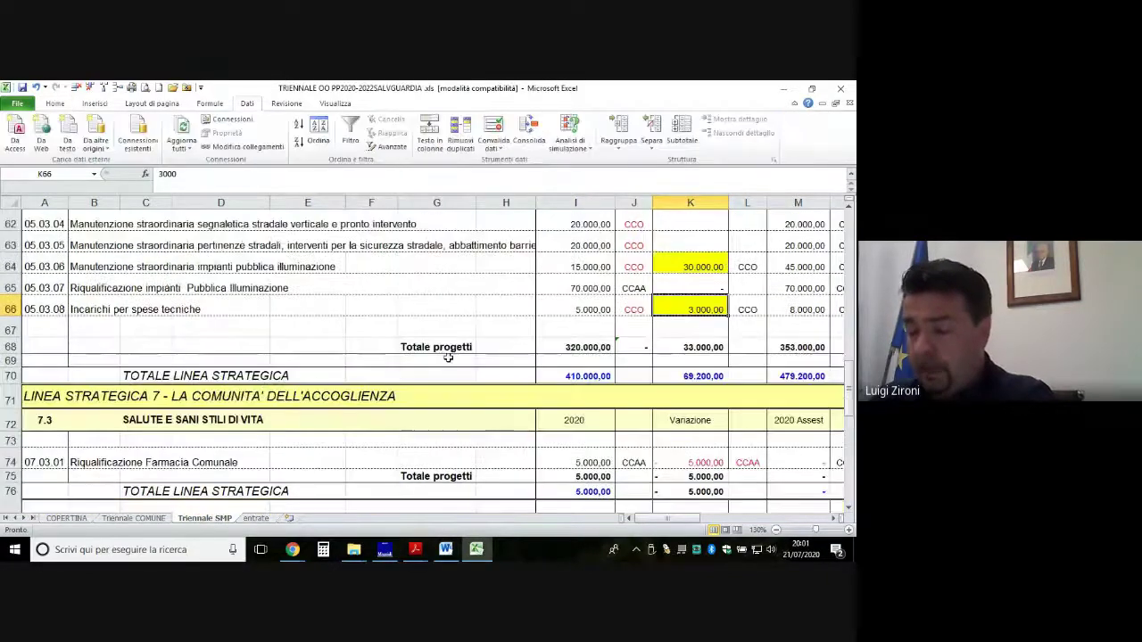
scroll(448, 357, down, 1)
click(691, 399)
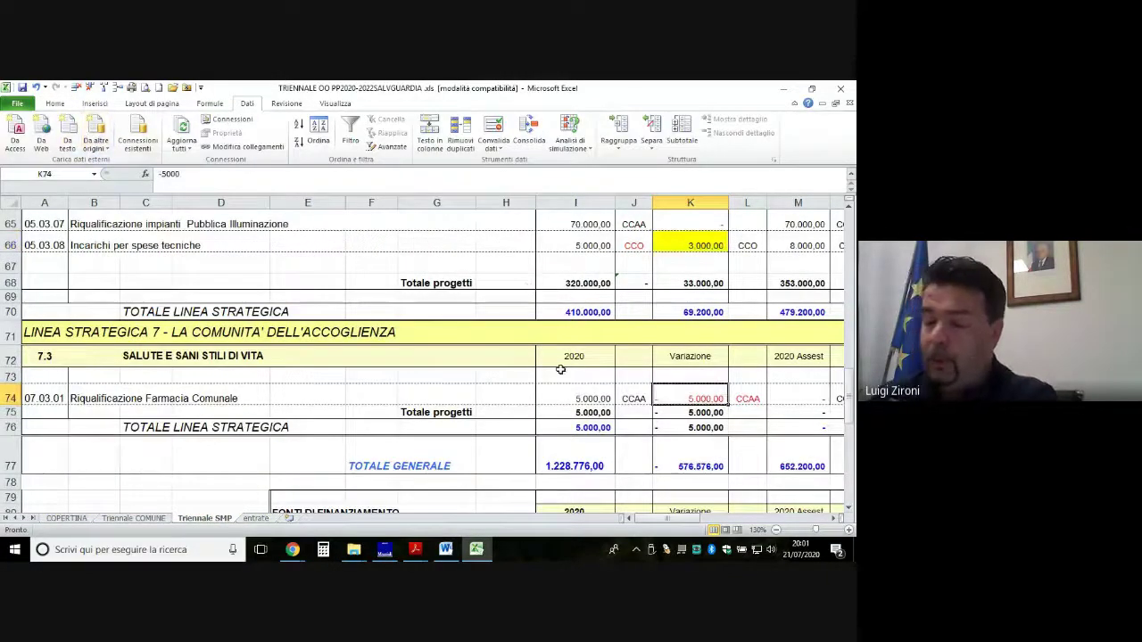
click(54, 103)
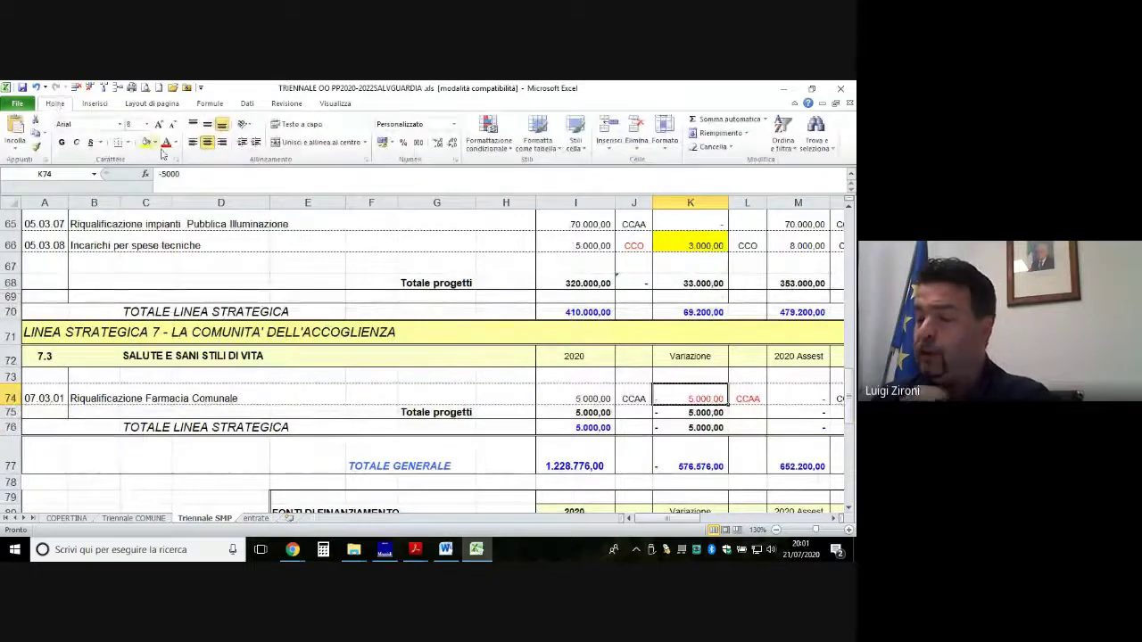
click(146, 144)
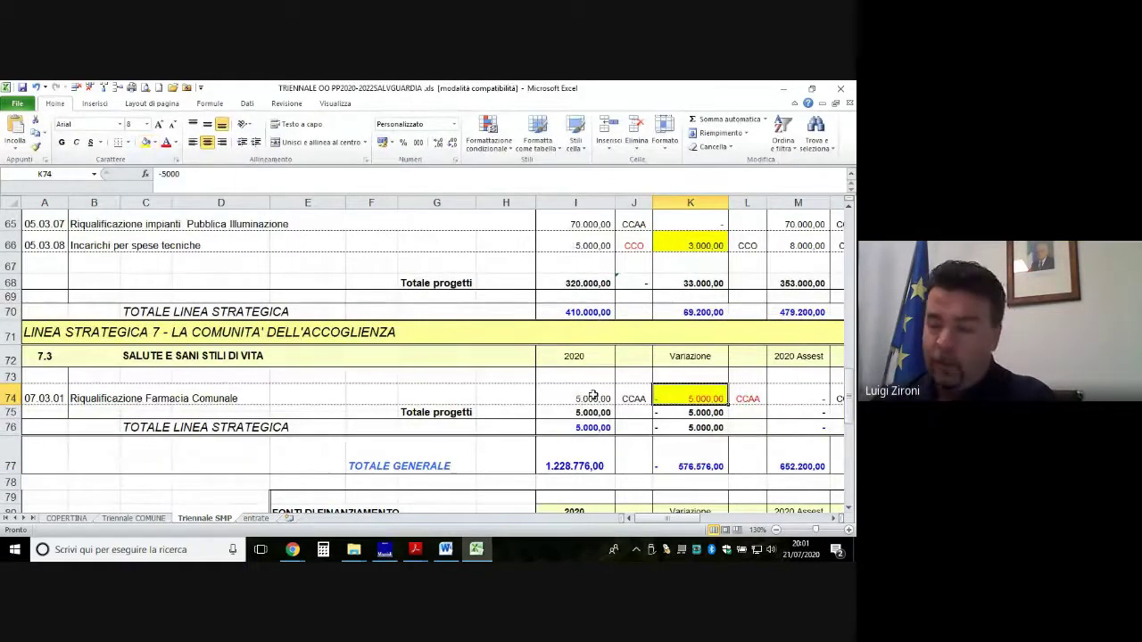
Under Cura del patrimonio, fill with yellow the row 46 description, Manutenzione straordinaria immobili in proprietà ed in concessione amministrativa (B46:F46).
scroll(594, 395, down, 1)
scroll(594, 396, up, 10)
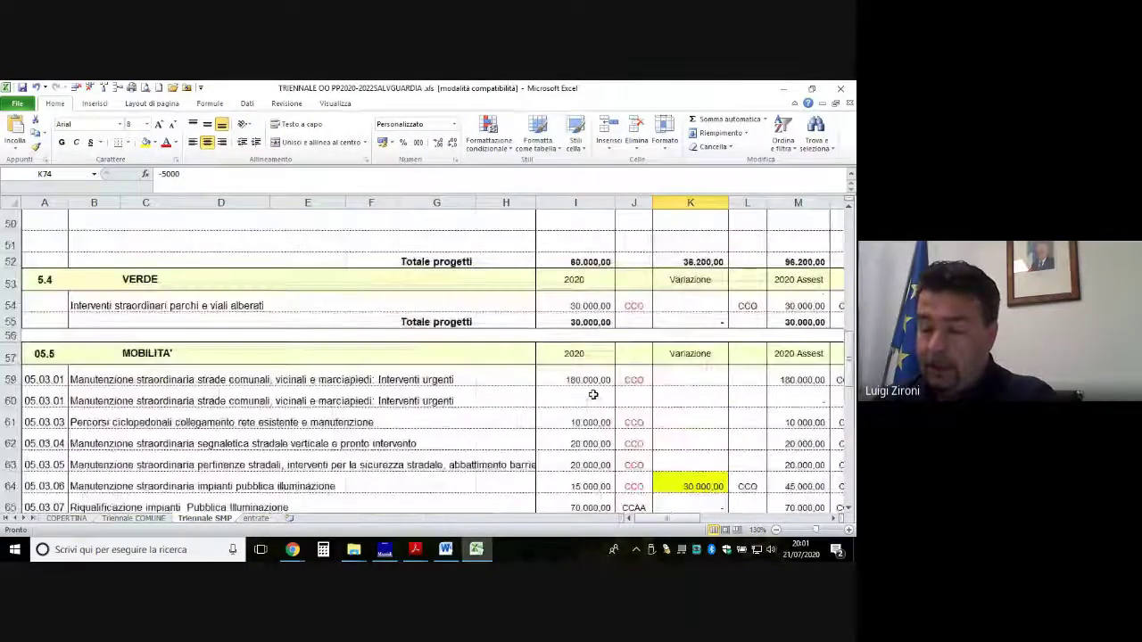
drag(130, 389, 356, 384)
click(146, 144)
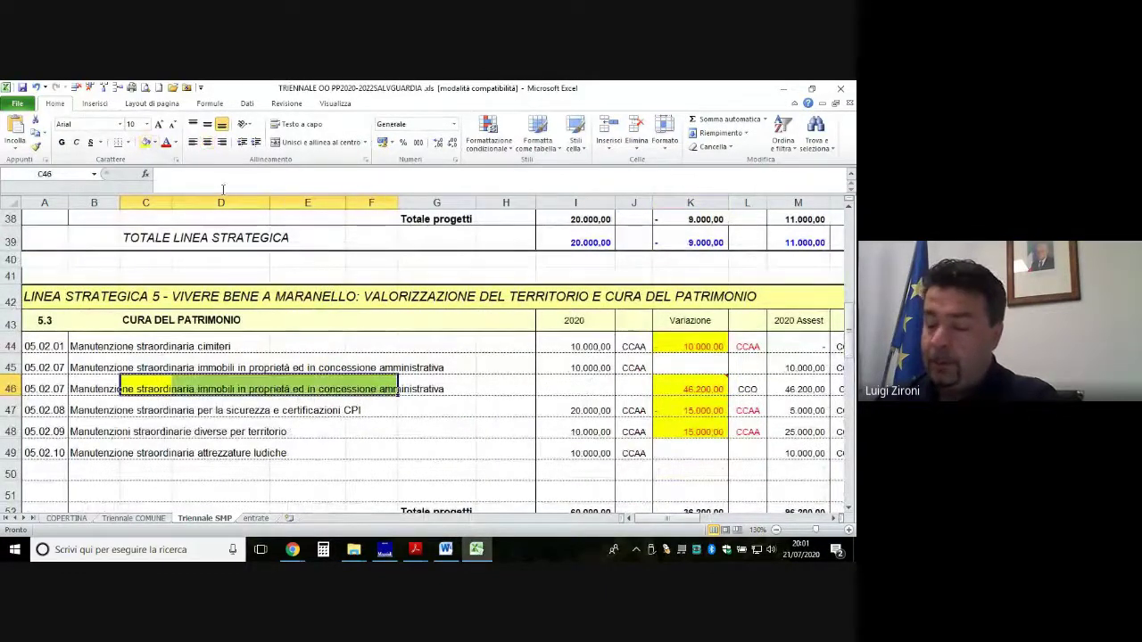
click(103, 389)
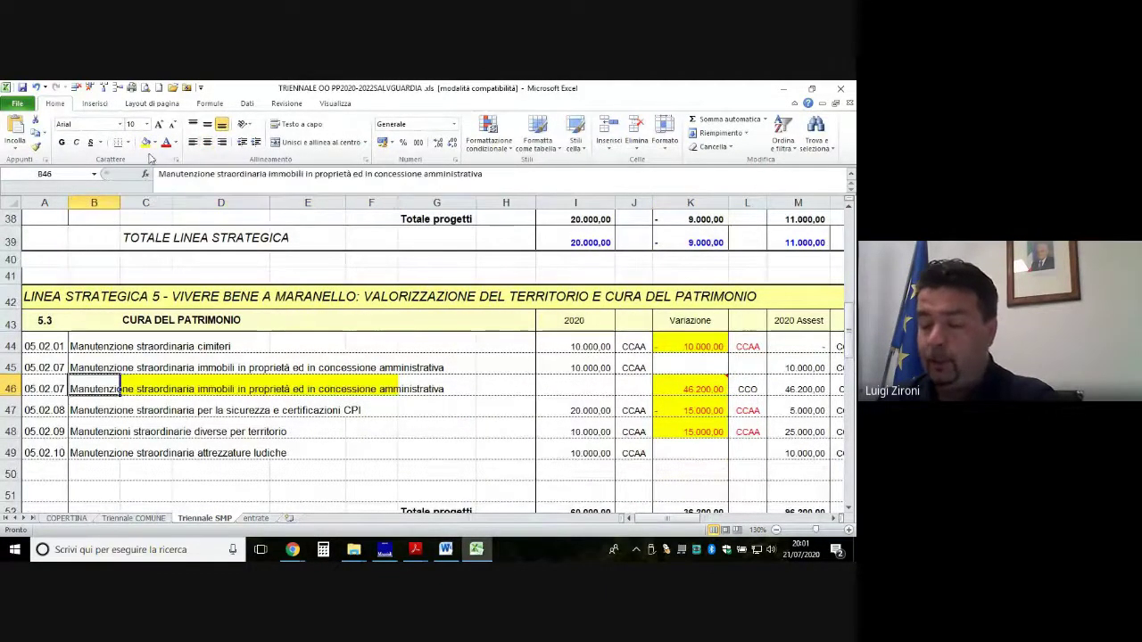
click(327, 431)
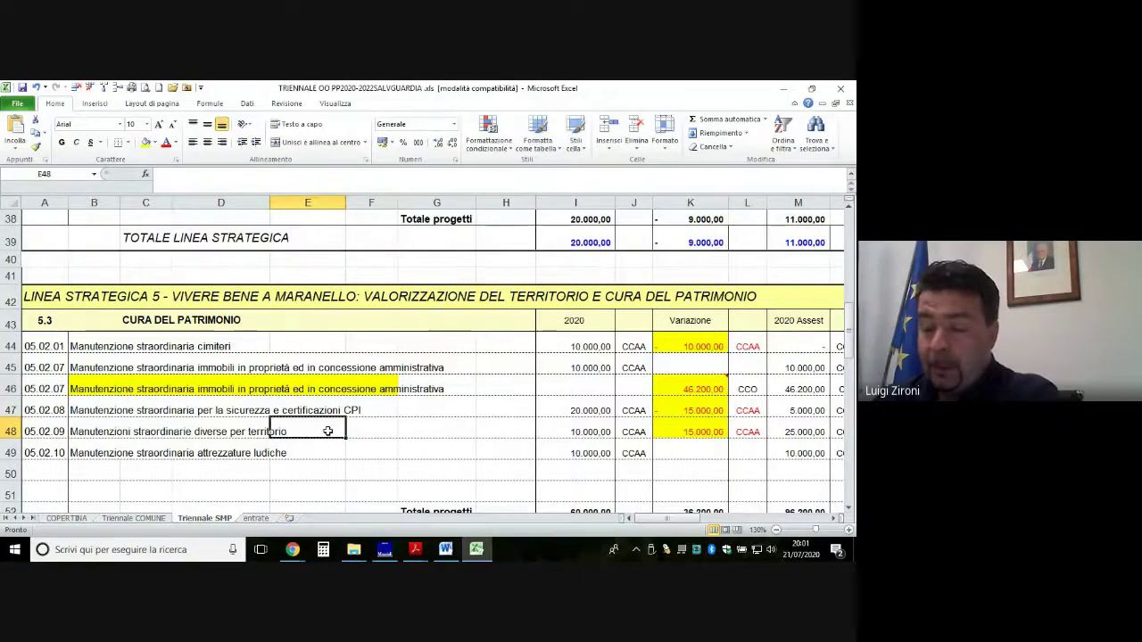
Under Fonti di finanziamento, highlight in yellow the four Contributo c/impianti Comune descriptions: Alienazione Azioni, ONERI, Avanzo and Ap (E82:H85).
scroll(328, 431, down, 9)
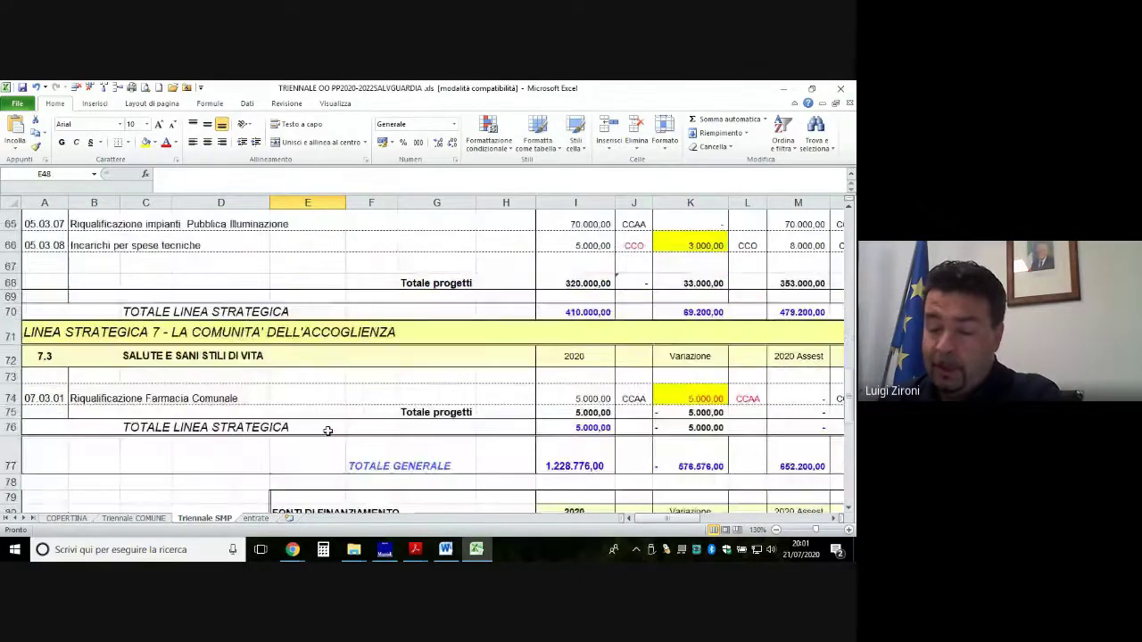
scroll(328, 431, down, 3)
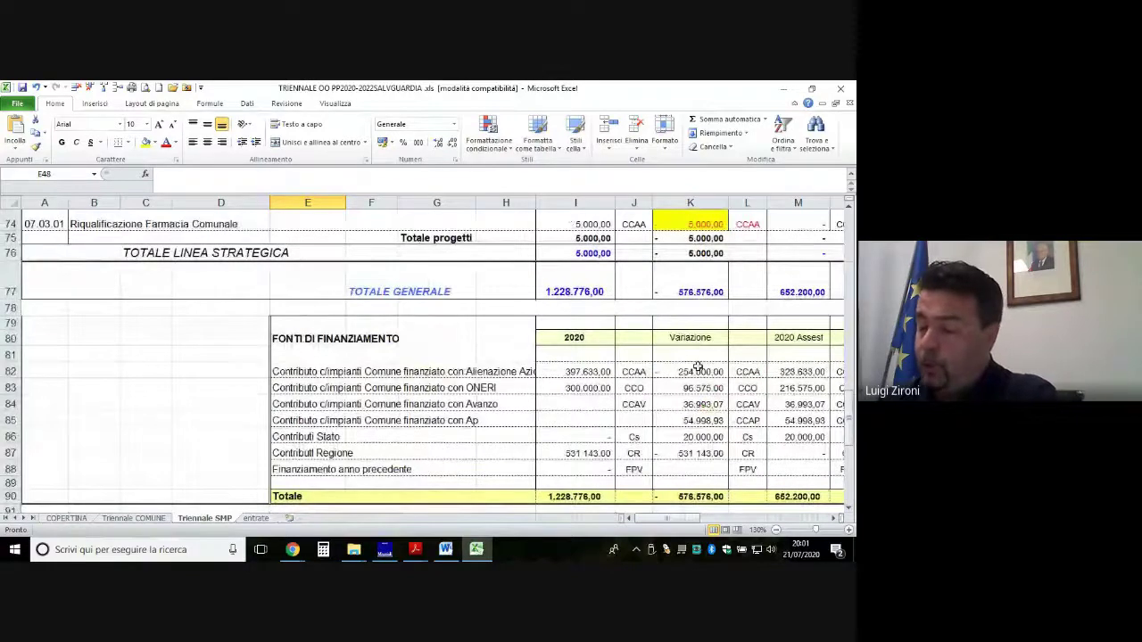
drag(328, 374, 490, 420)
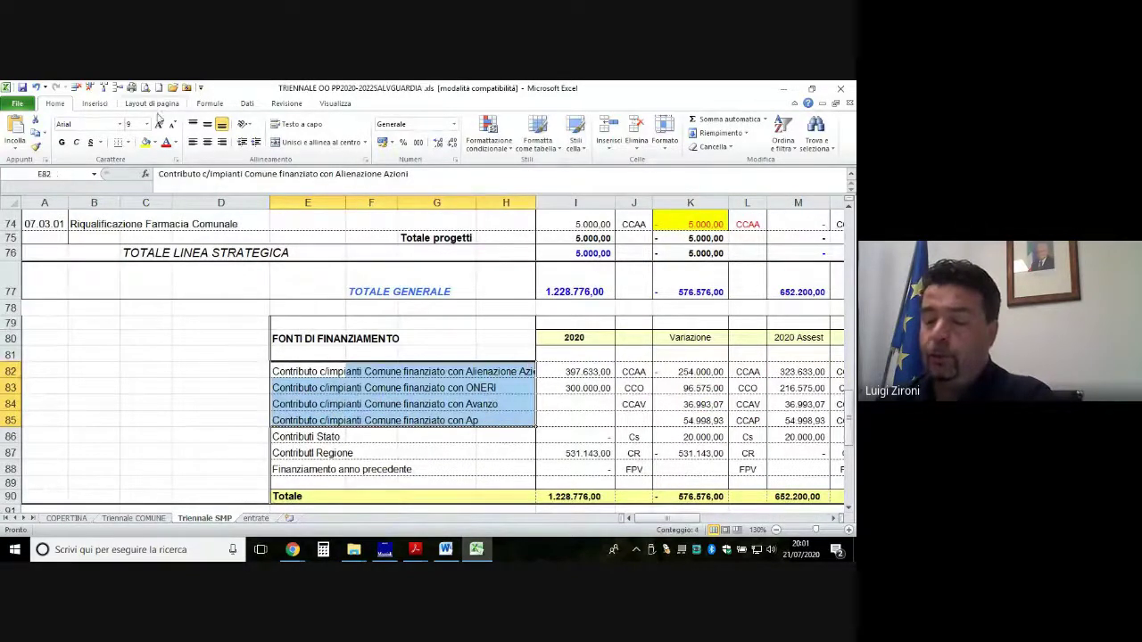
click(145, 144)
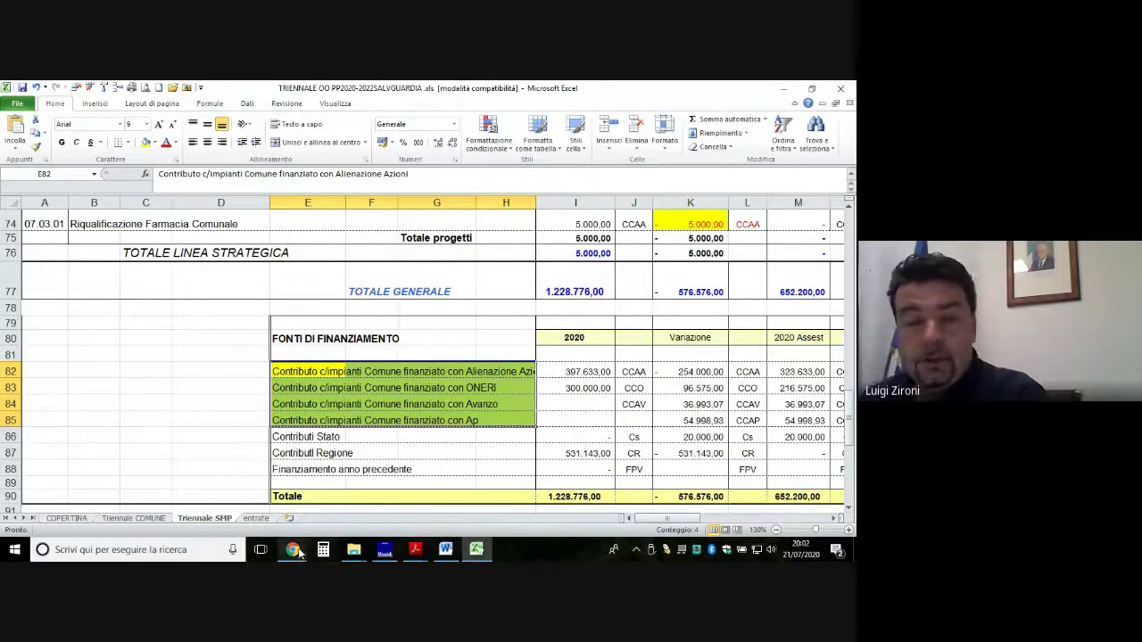
Switch to Chrome's meet.google.com sharing window and stop presenting the screen.
mouse_move(292, 551)
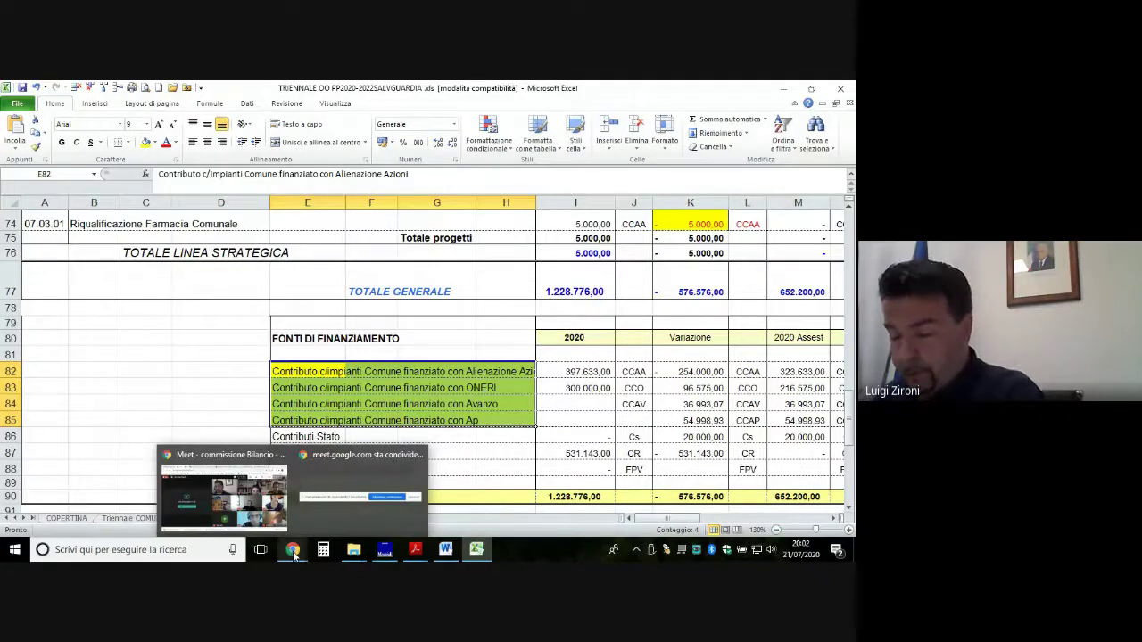
click(292, 552)
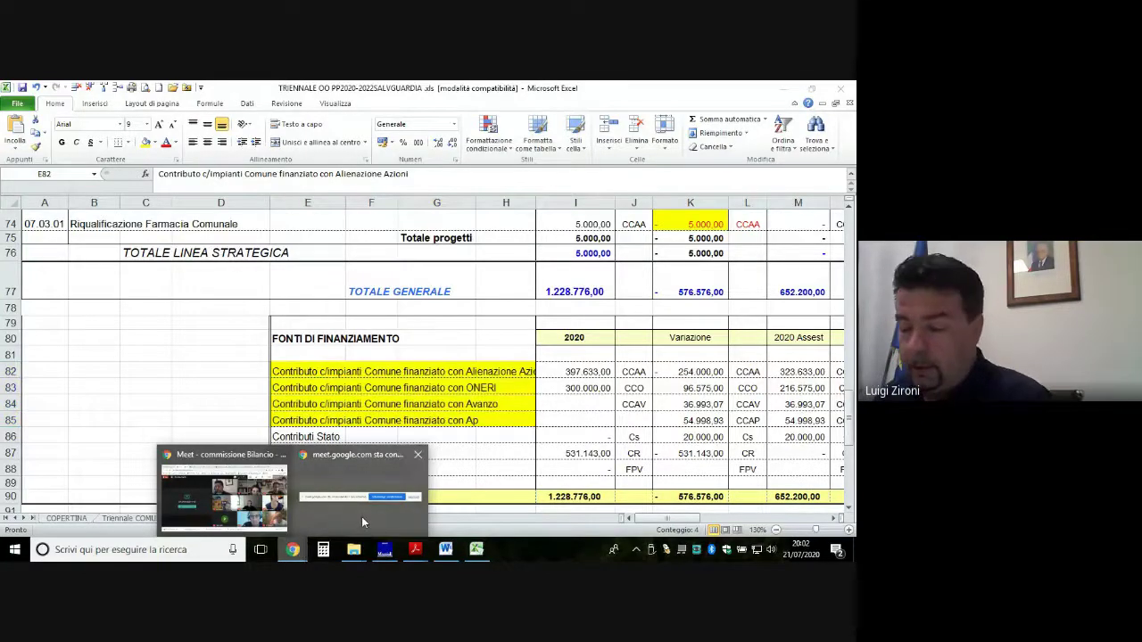
mouse_move(361, 517)
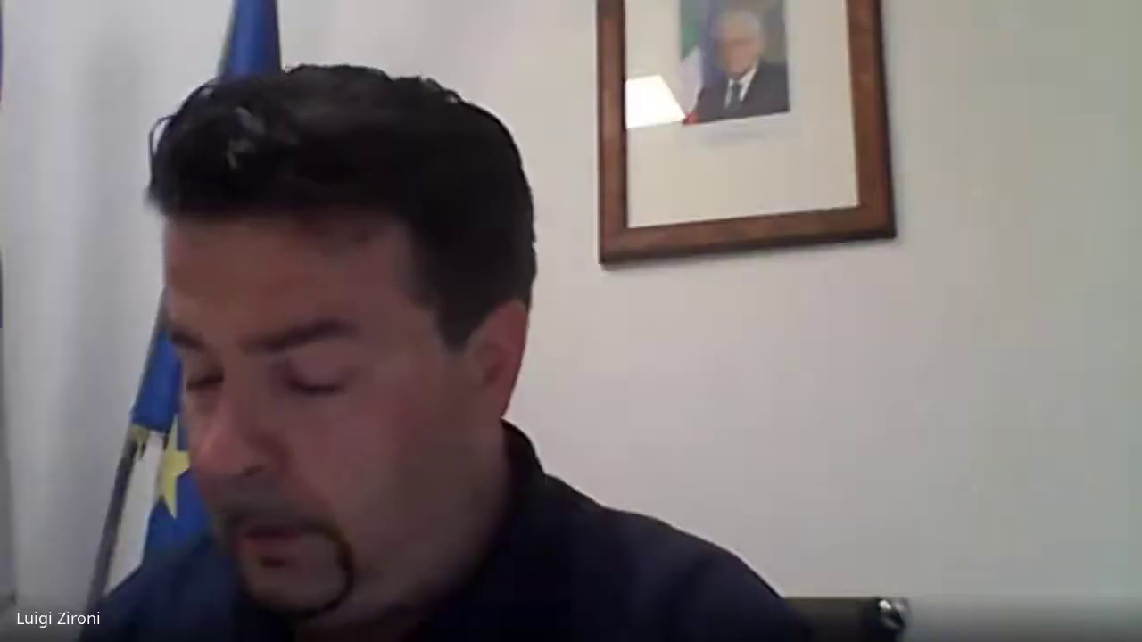